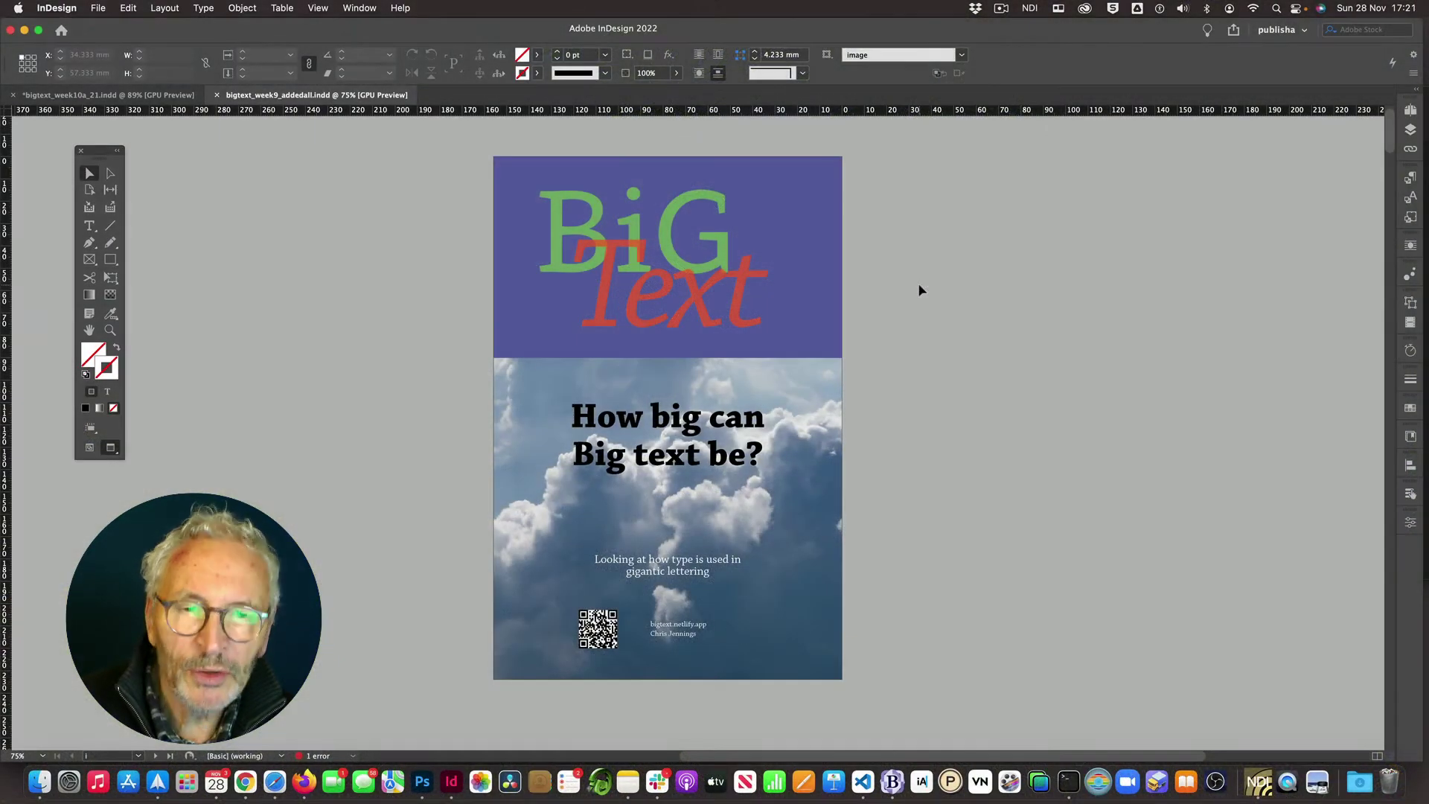
# Switch to Normal view so guides, frame edges and overset markers show on the cover
pyautogui.press('w')
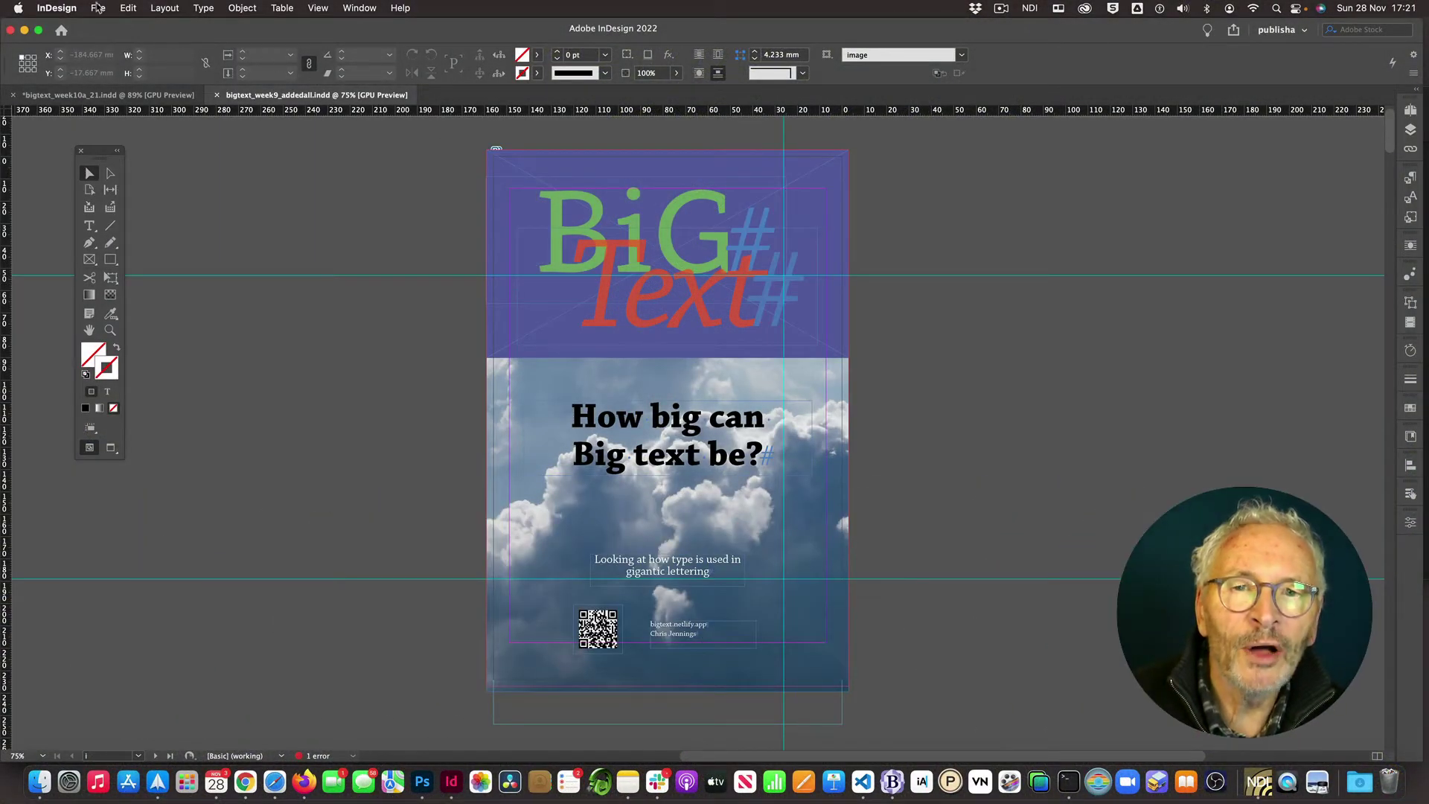
pyautogui.click(97, 8)
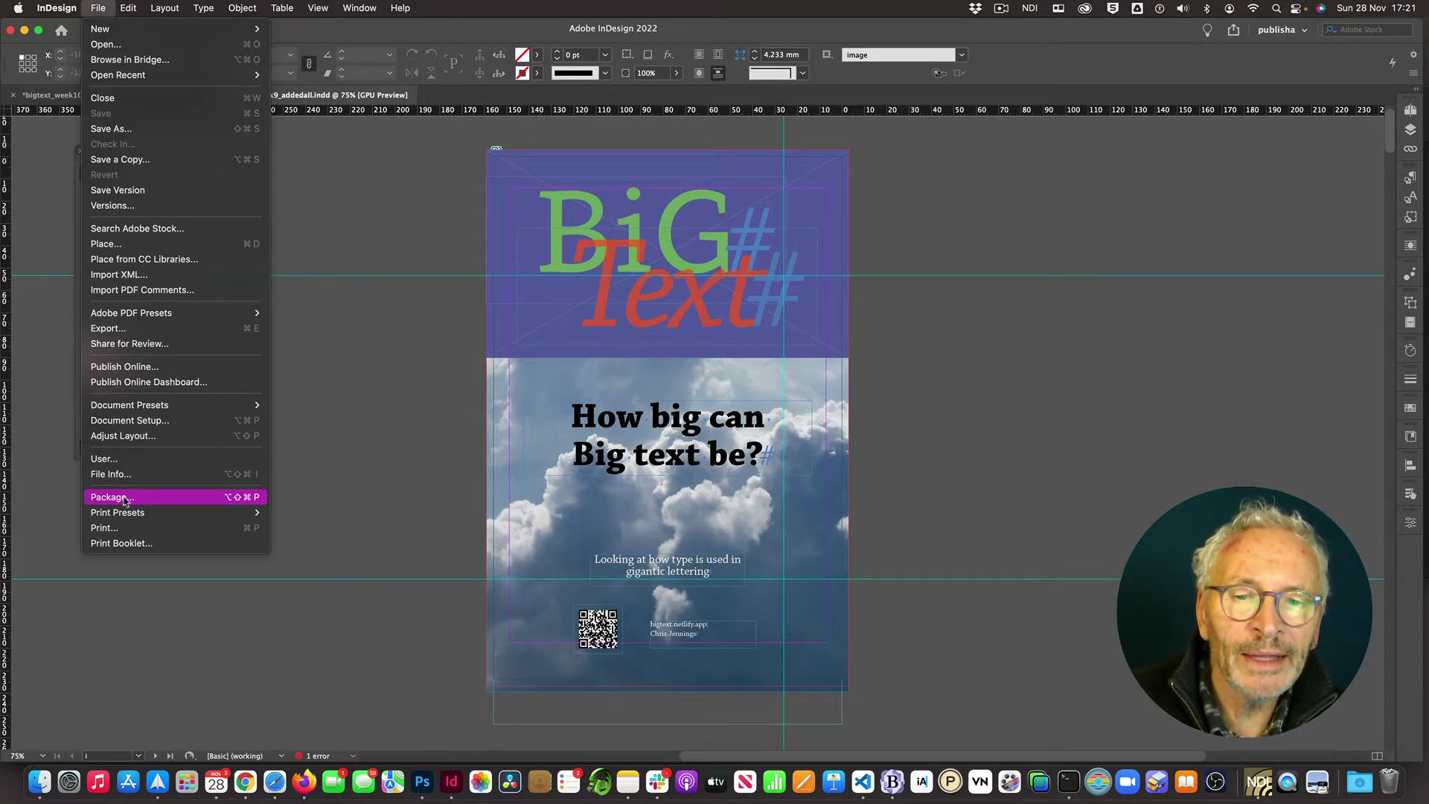
pyautogui.click(320, 401)
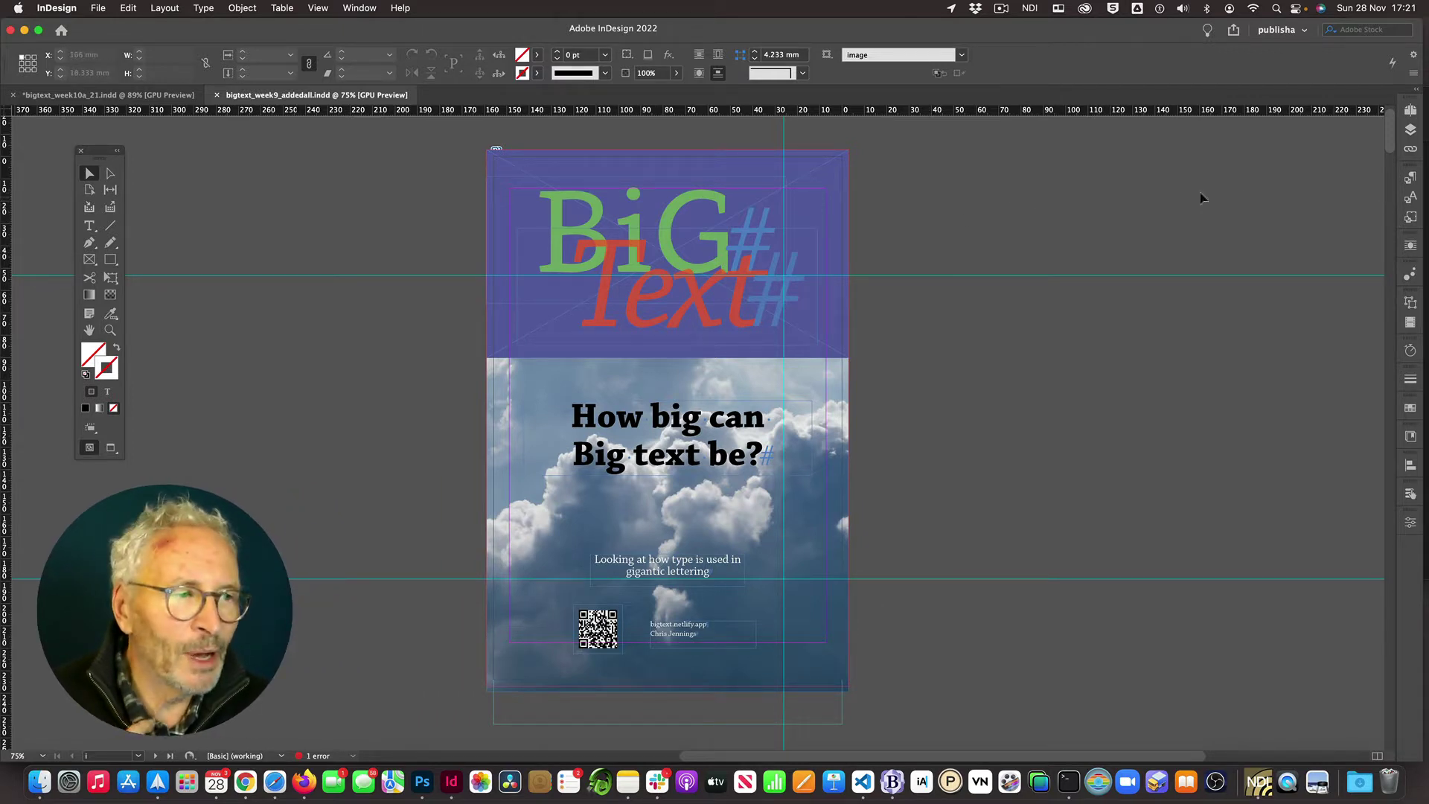
# Inspect Link Info for dhl.jpg and btlogo.jpg (CMYK JPEG, 288 effective PPI) in the Links panel
pyautogui.click(1409, 150)
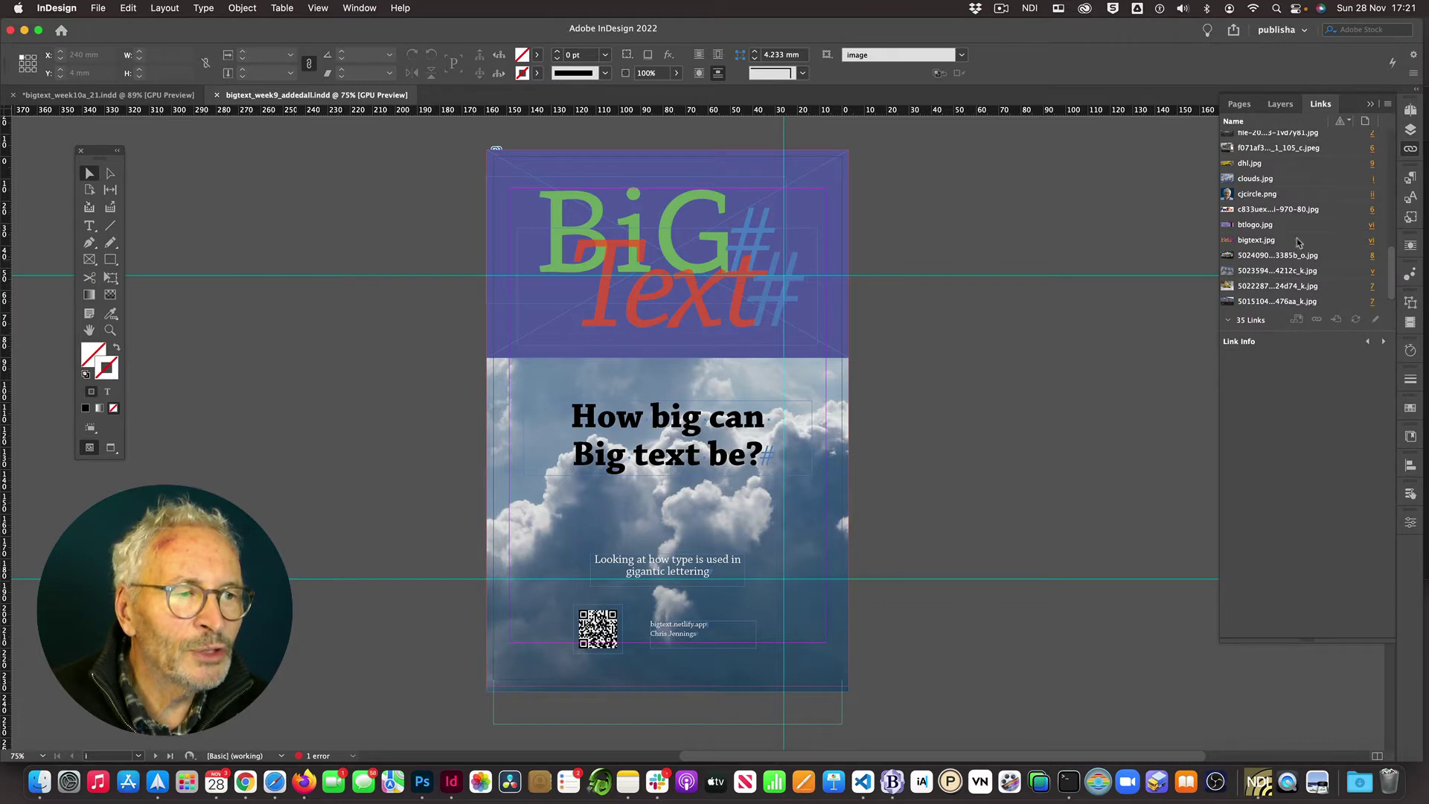
pyautogui.click(1290, 166)
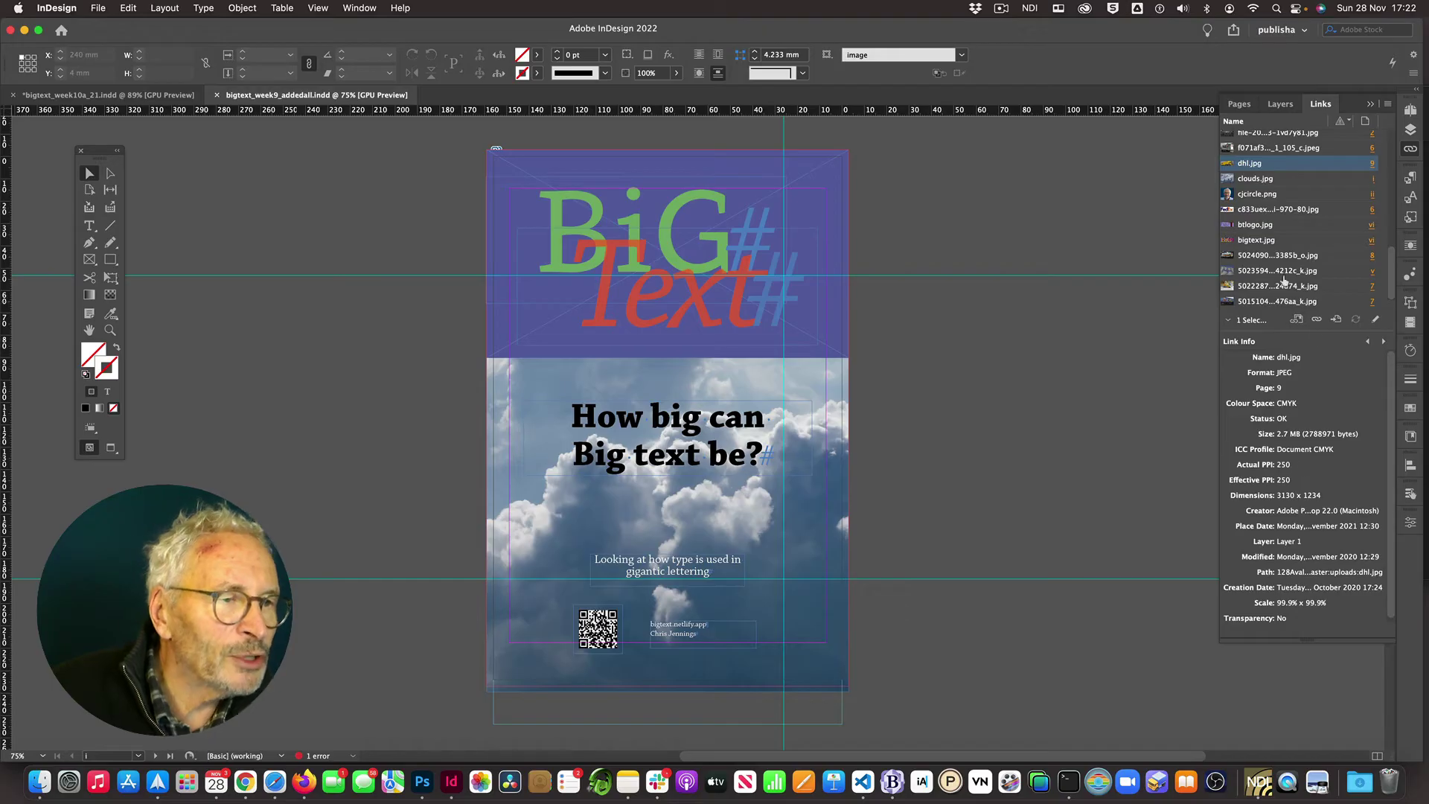
pyautogui.click(1267, 226)
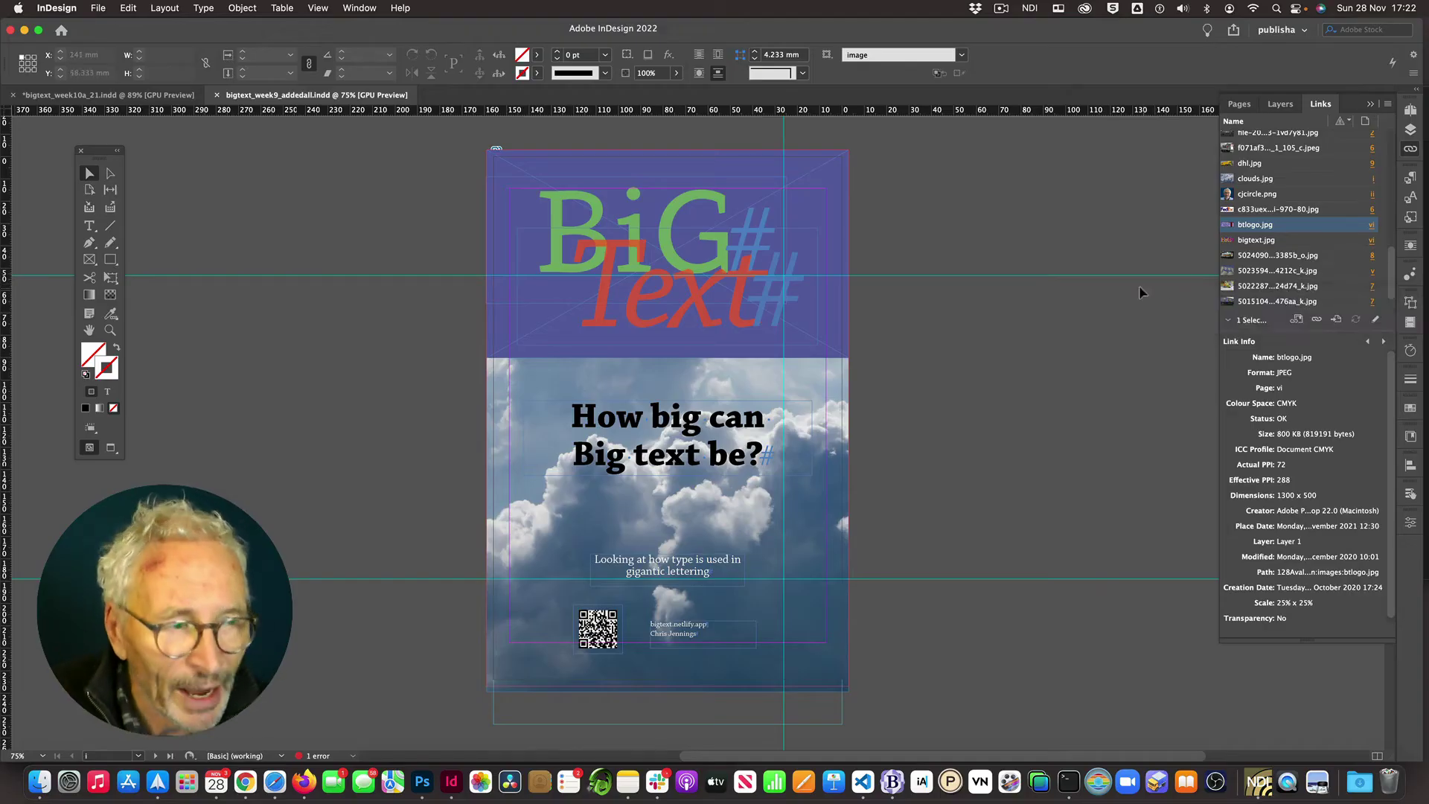
pyautogui.click(353, 755)
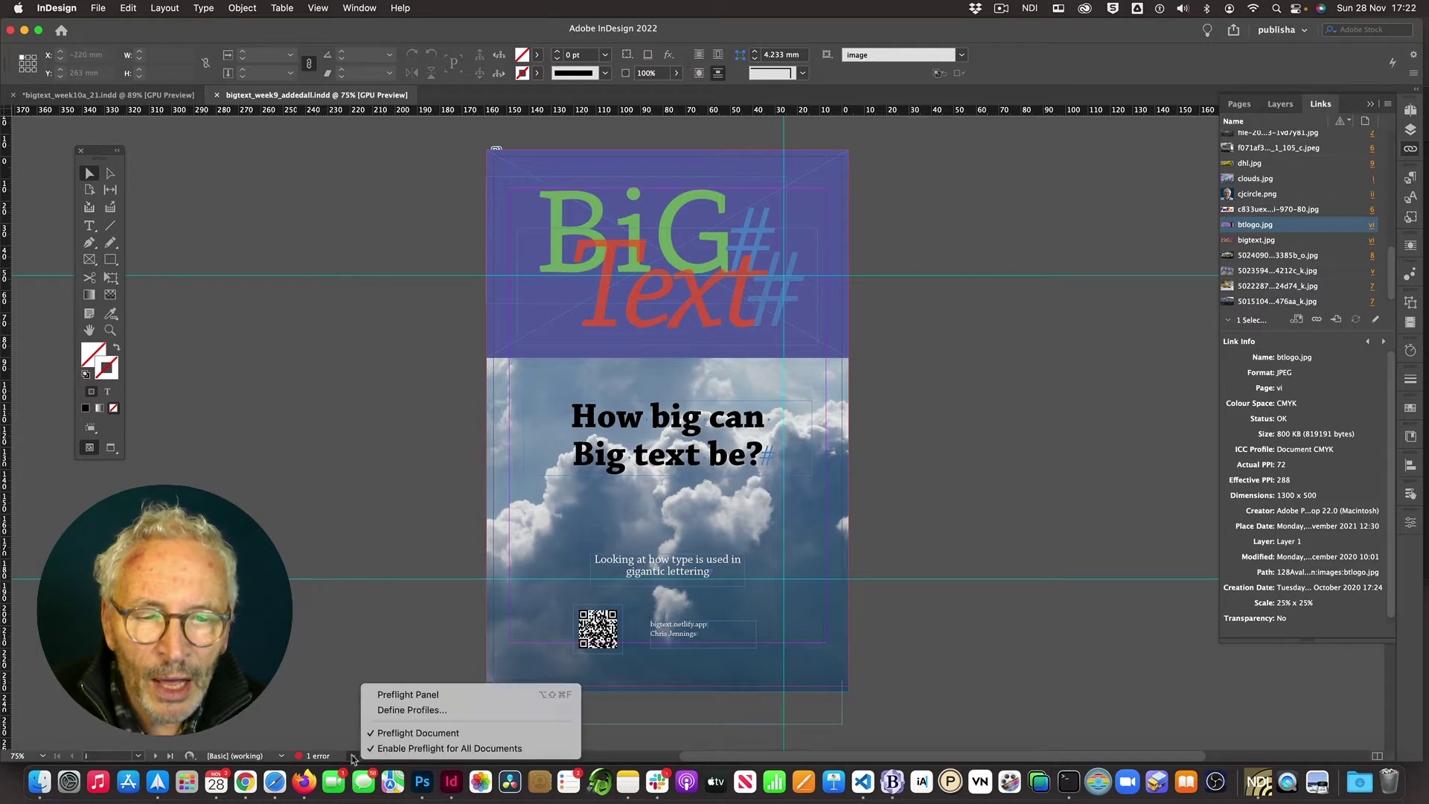
# Open the Preflight panel and go to the overset text frame error on page 10
pyautogui.click(399, 696)
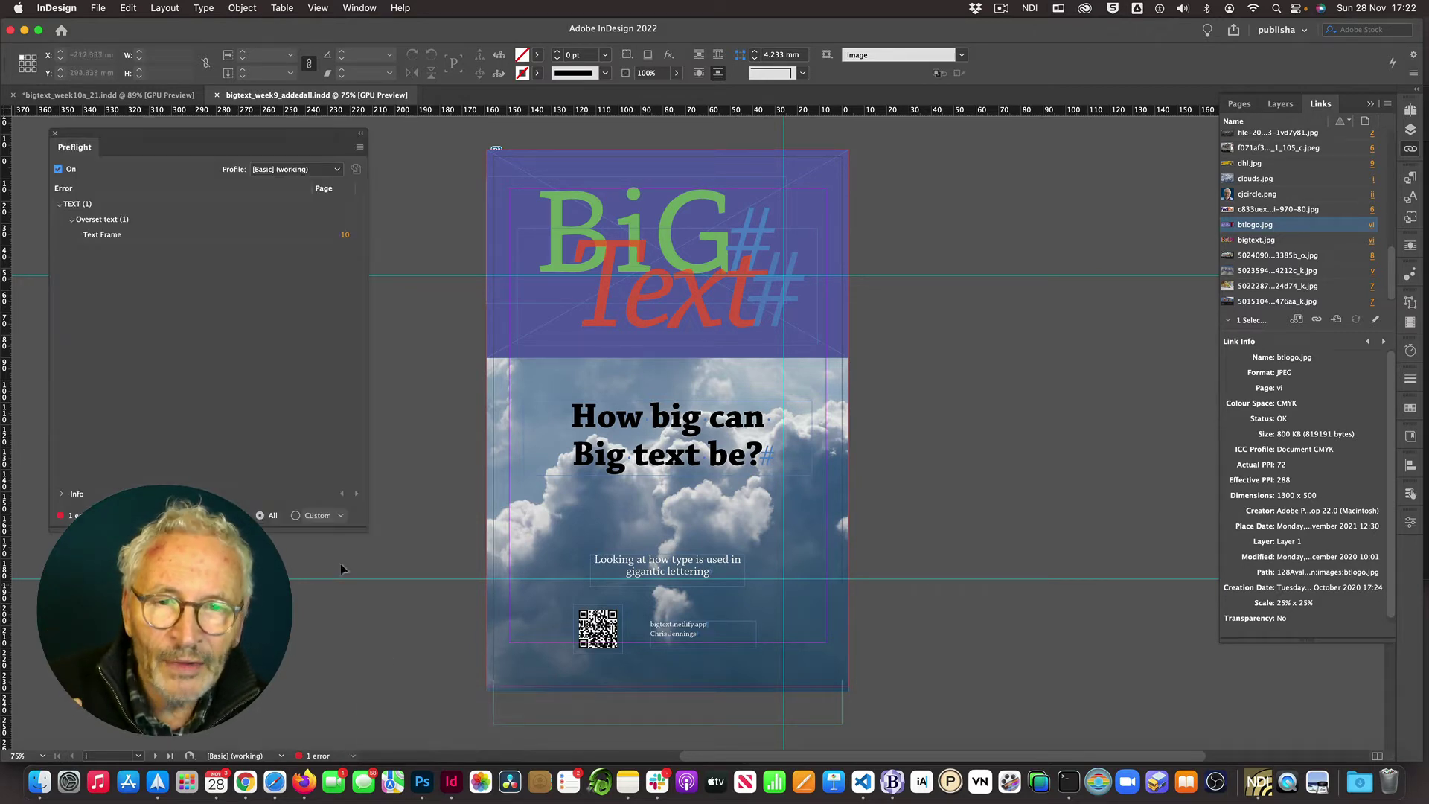
pyautogui.moveTo(221, 134); pyautogui.dragTo(328, 159)
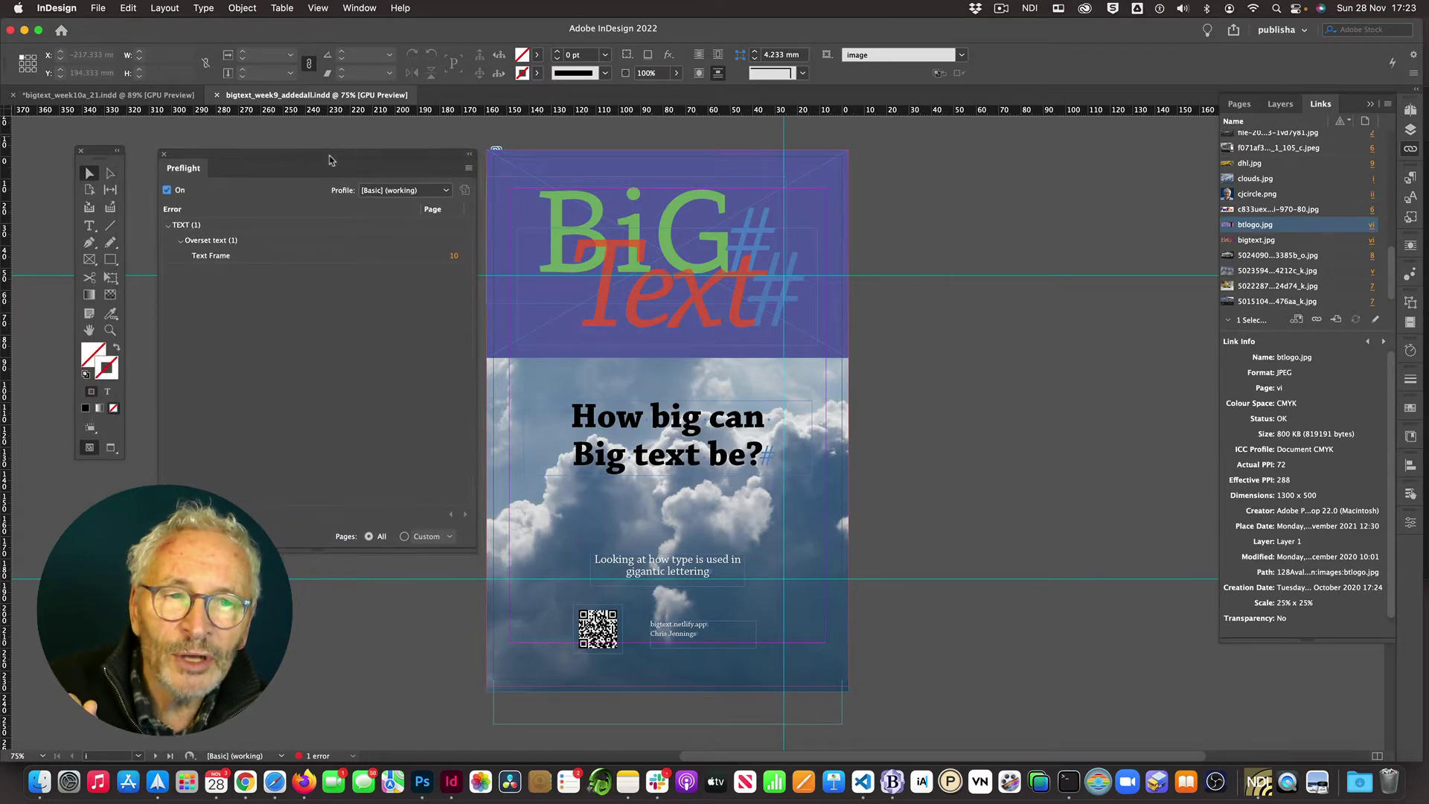
pyautogui.click(454, 257)
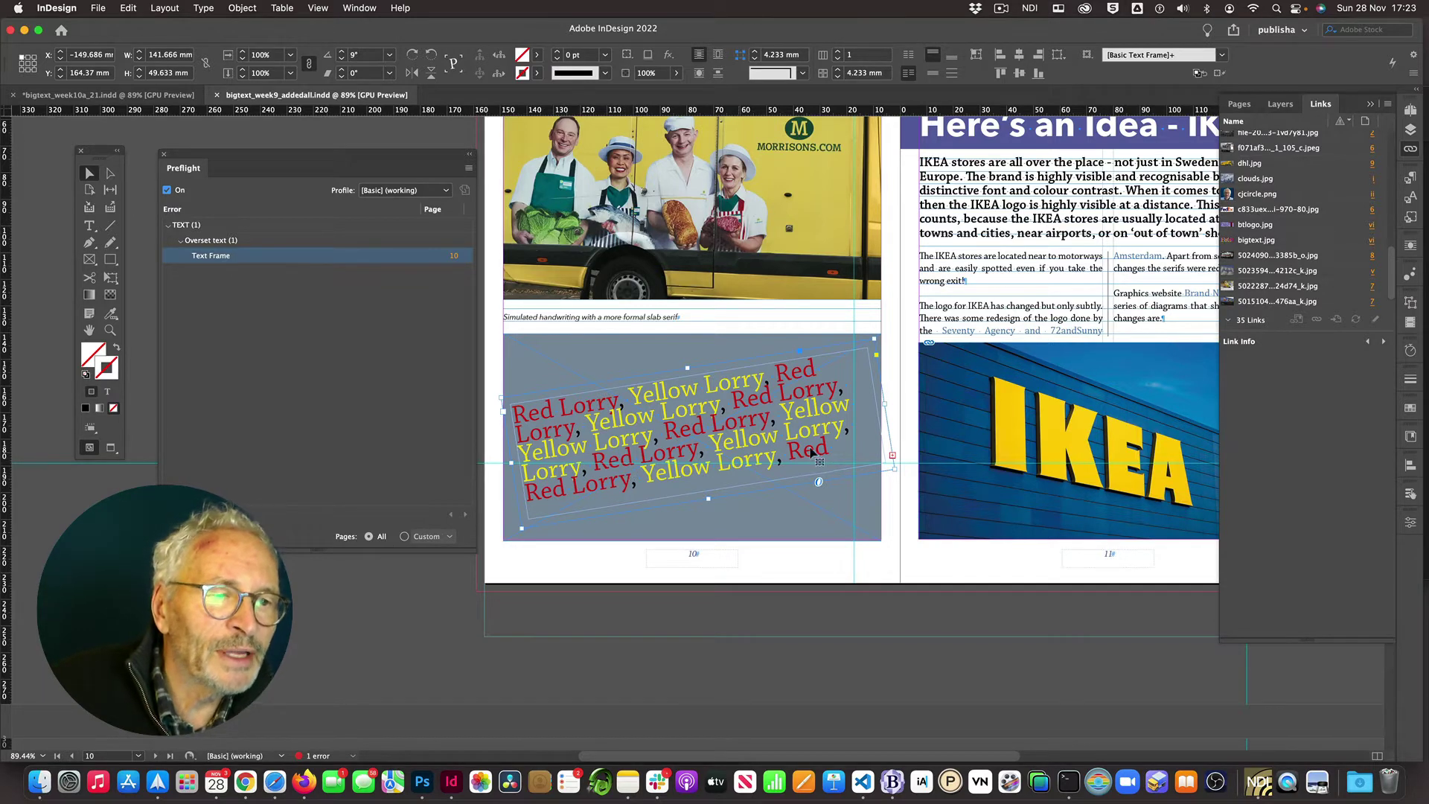
pyautogui.hscroll(2, 943, 399)
pyautogui.hscroll(3, 943, 400)
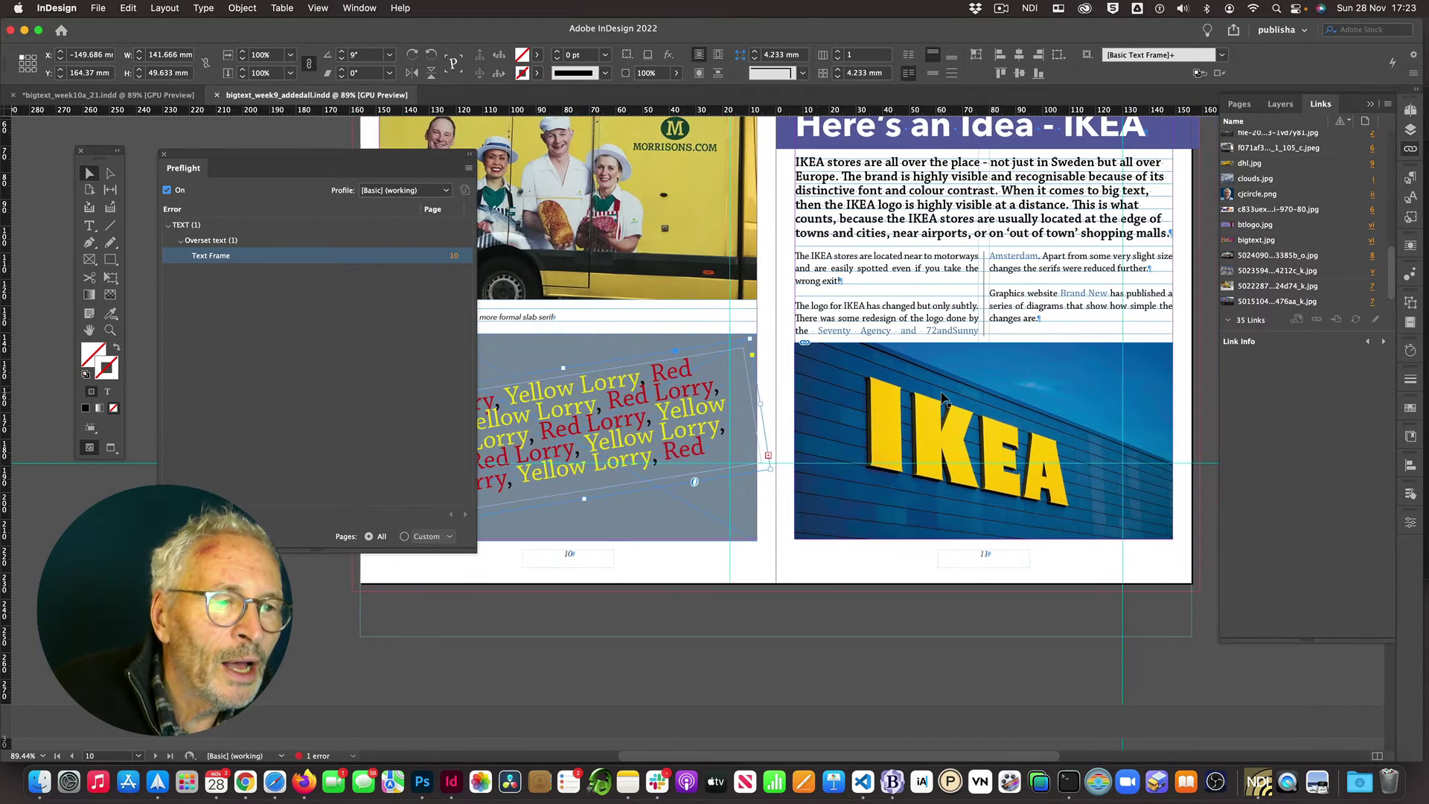
pyautogui.scroll(1, 1077, 295)
pyautogui.scroll(2, 1077, 295)
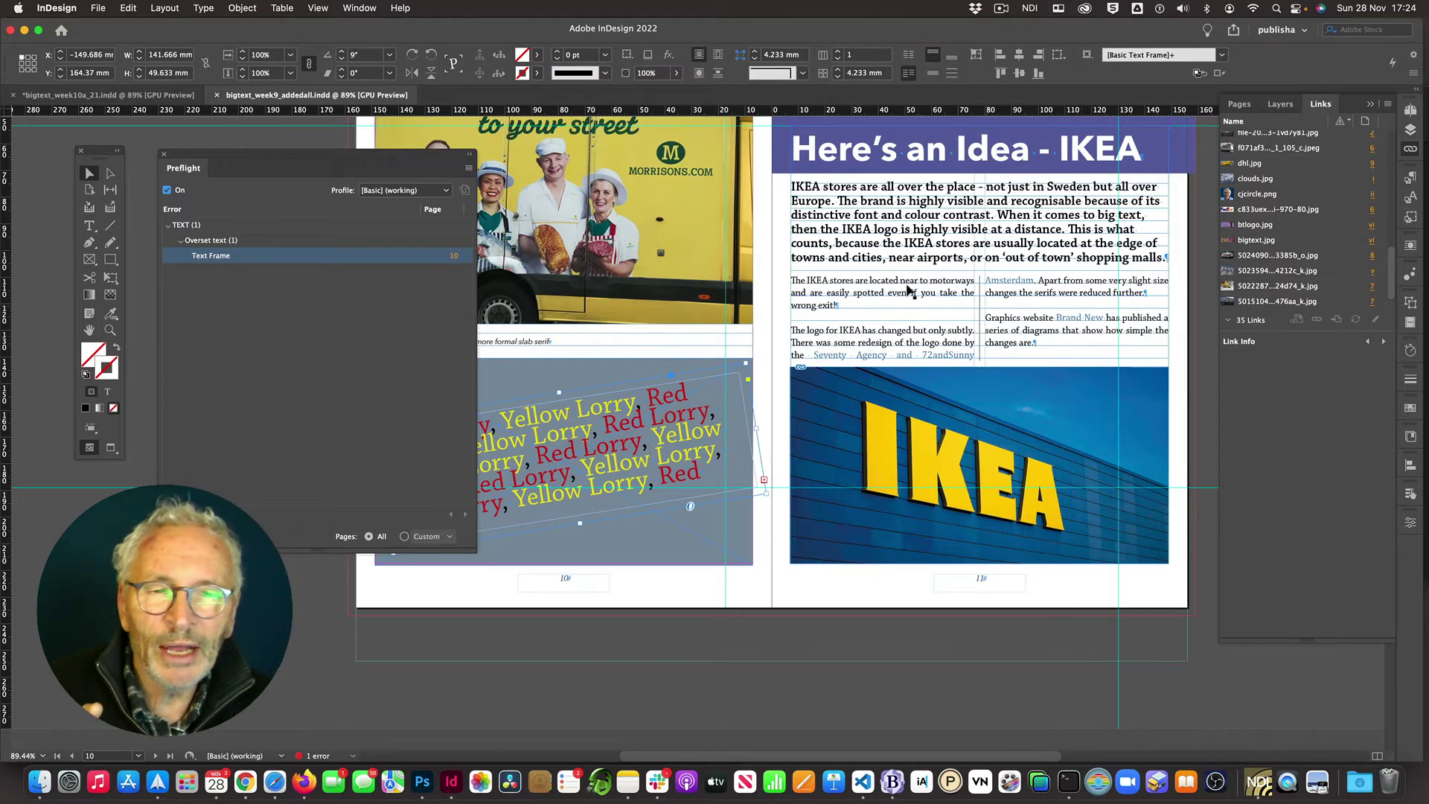
# Close the Preflight panel and return to cover page i through the Pages panel
pyautogui.click(163, 157)
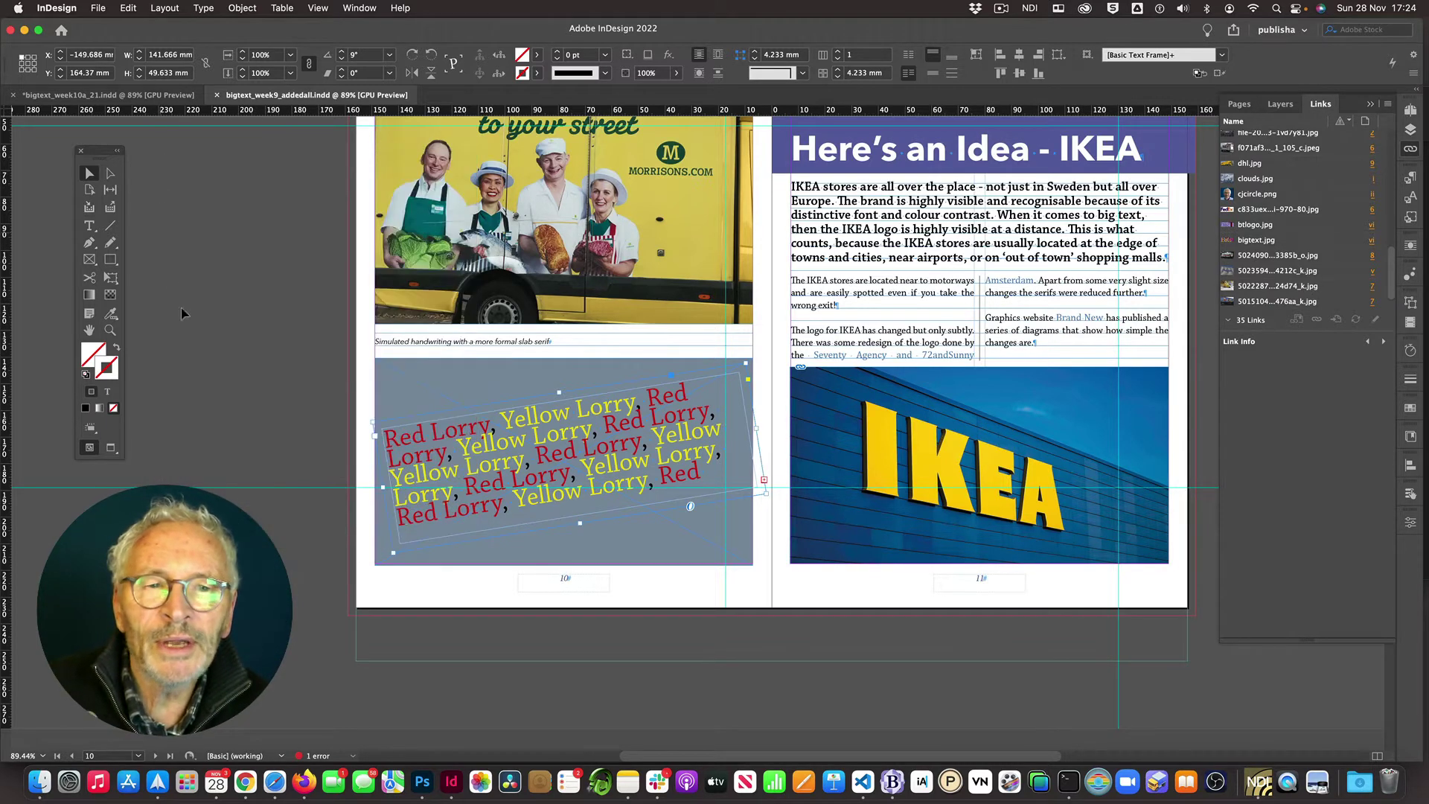
pyautogui.scroll(3, 198, 364)
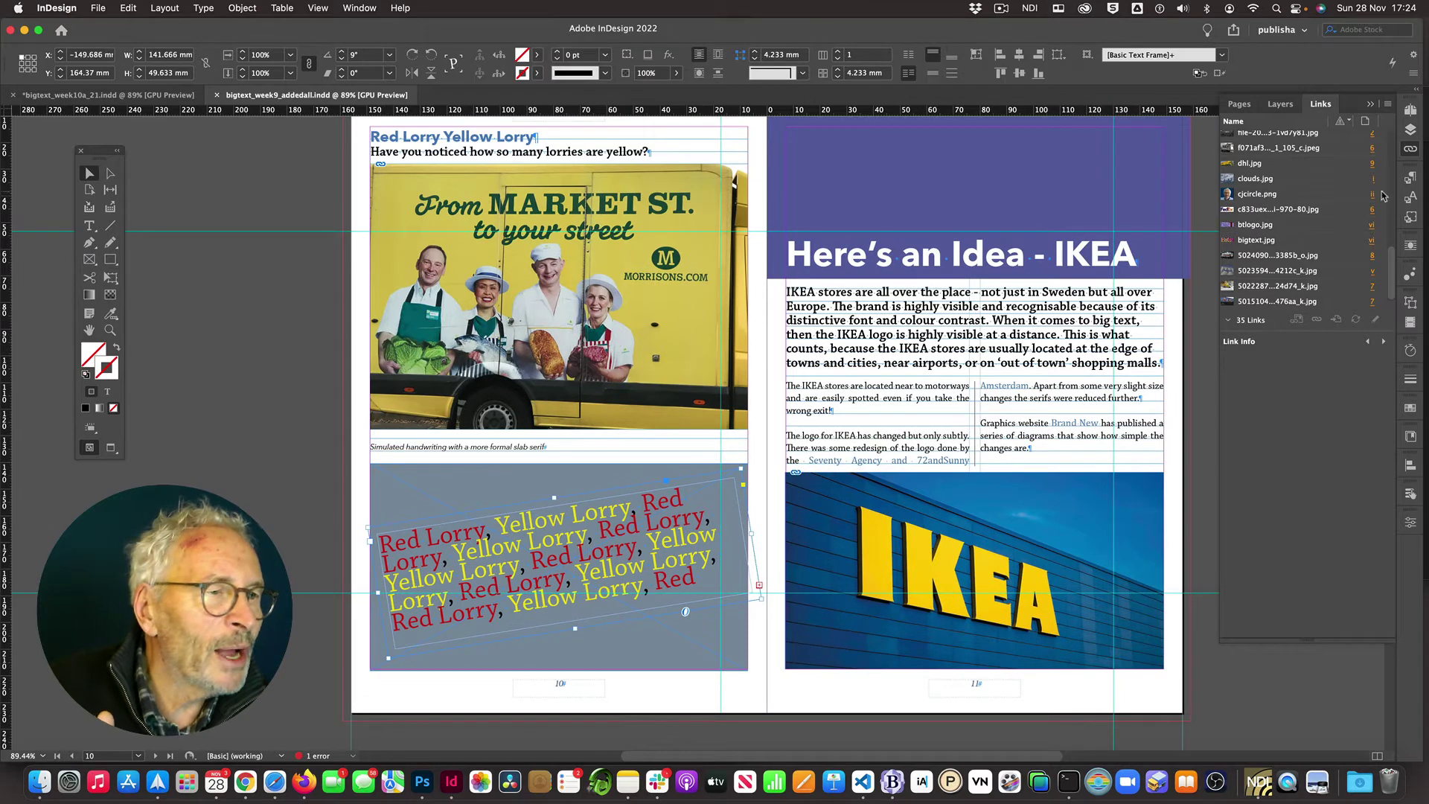
pyautogui.click(1409, 111)
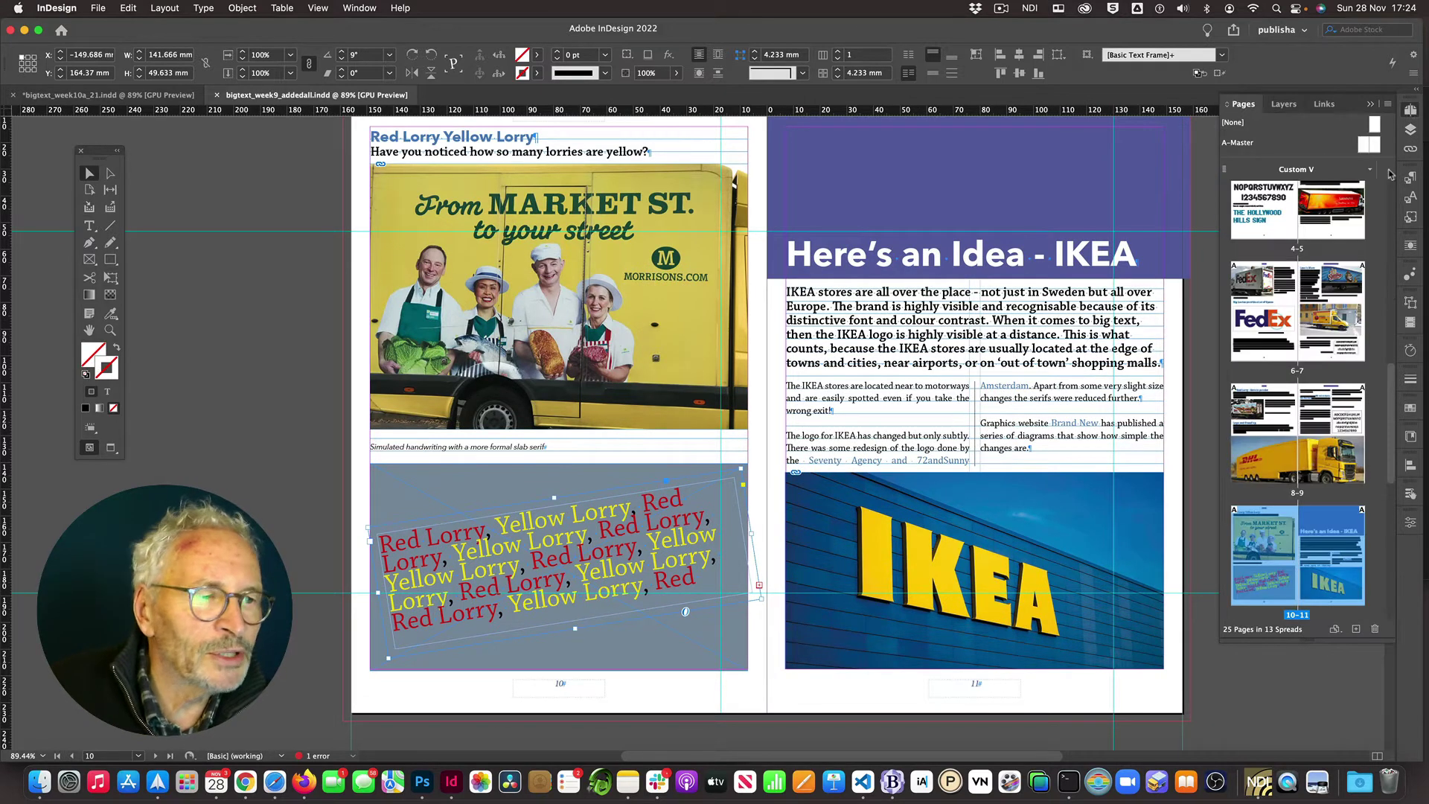
pyautogui.scroll(10, 1347, 208)
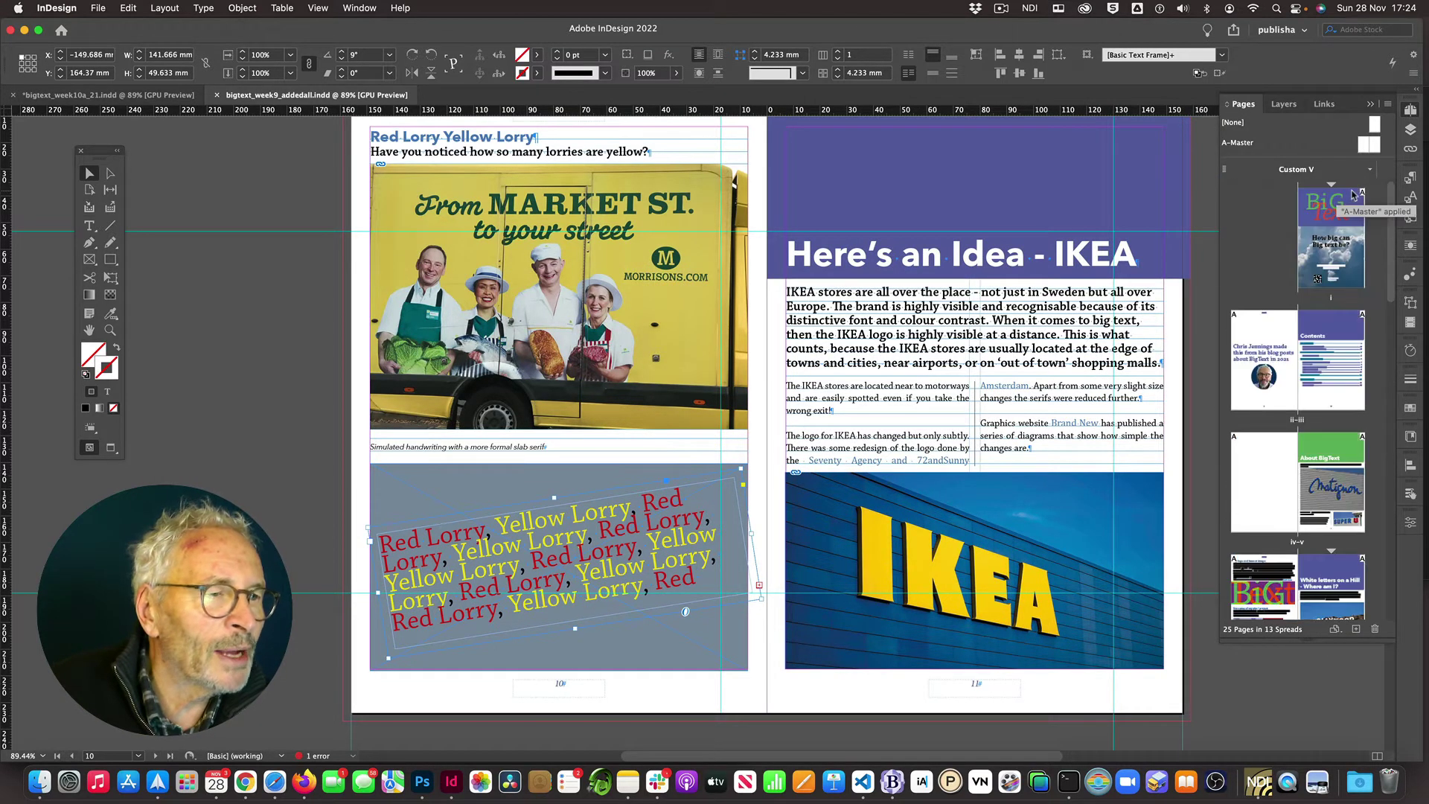
pyautogui.doubleClick(1334, 225)
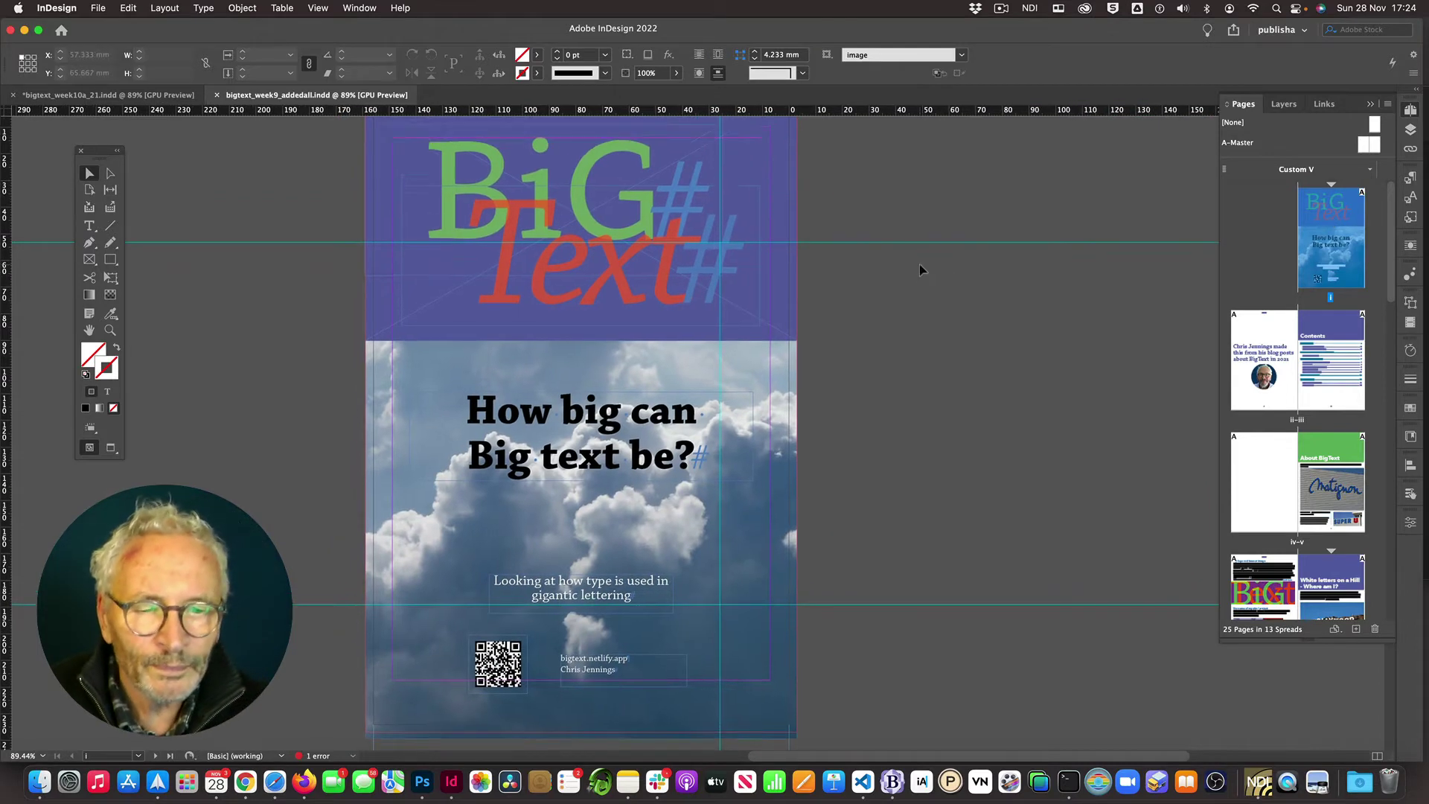
pyautogui.hscroll(-3, 918, 265)
pyautogui.scroll(2, 919, 265)
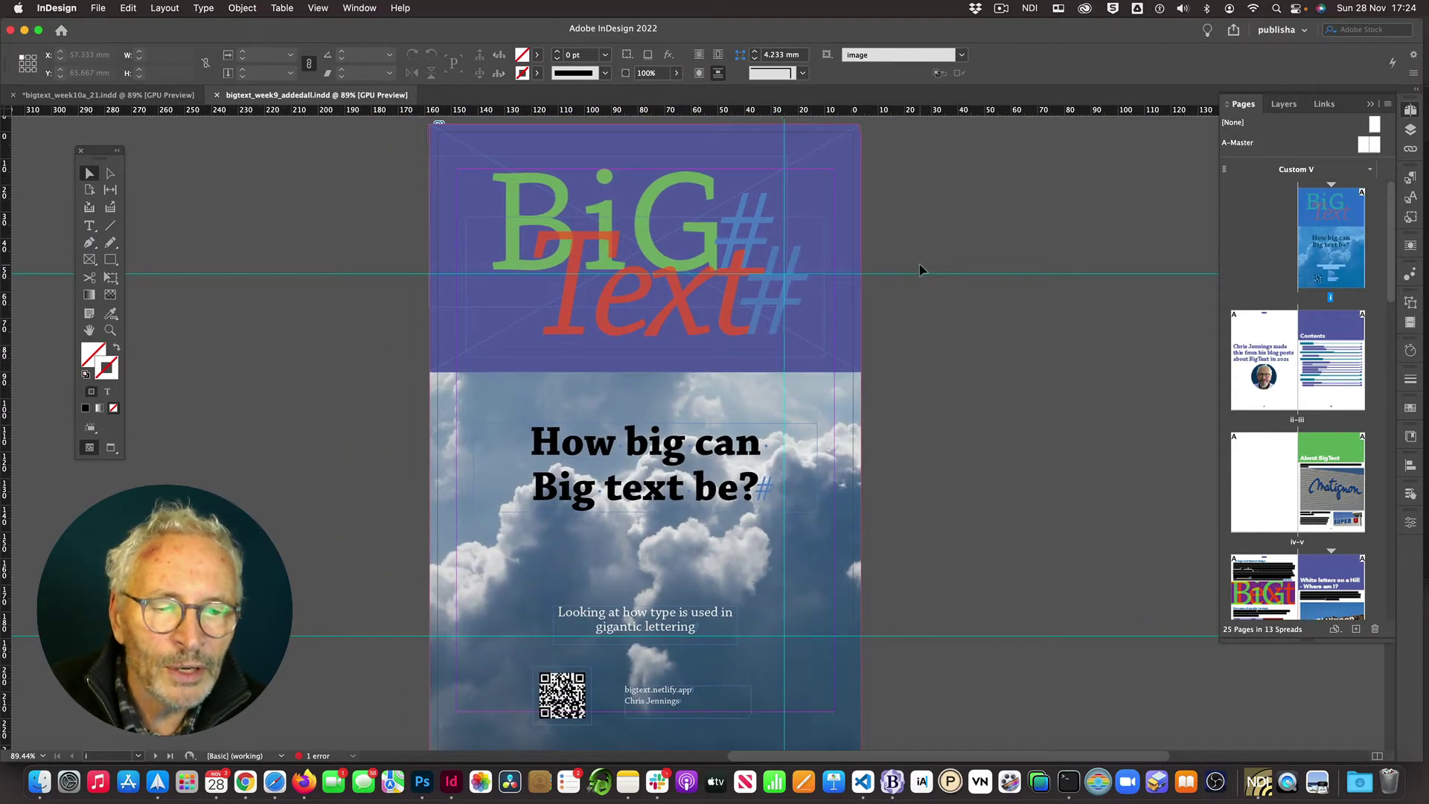
pyautogui.hscroll(-2, 920, 269)
pyautogui.scroll(-1, 920, 270)
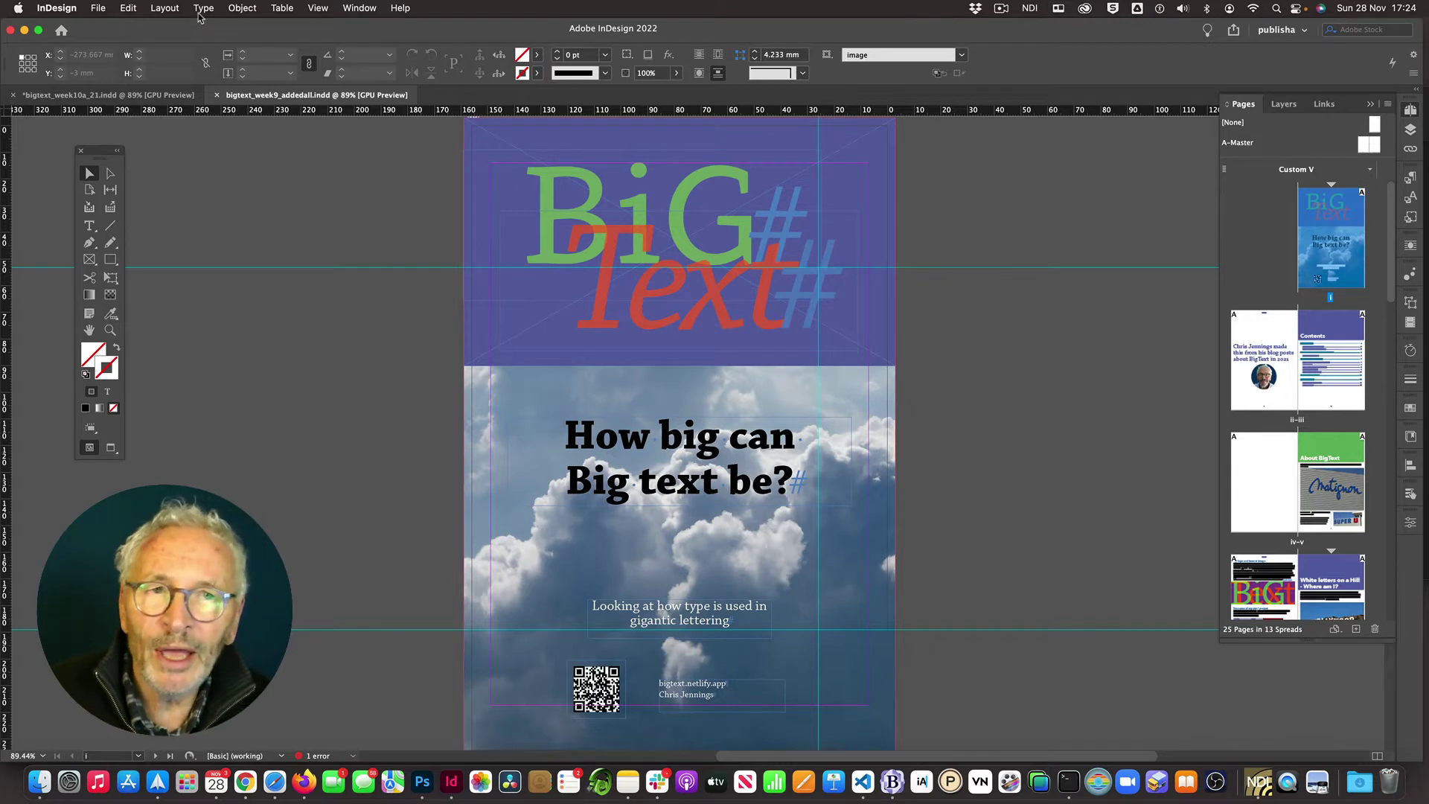
# Start a new PDF export preset from File > Adobe PDF Presets > Define
pyautogui.click(100, 10)
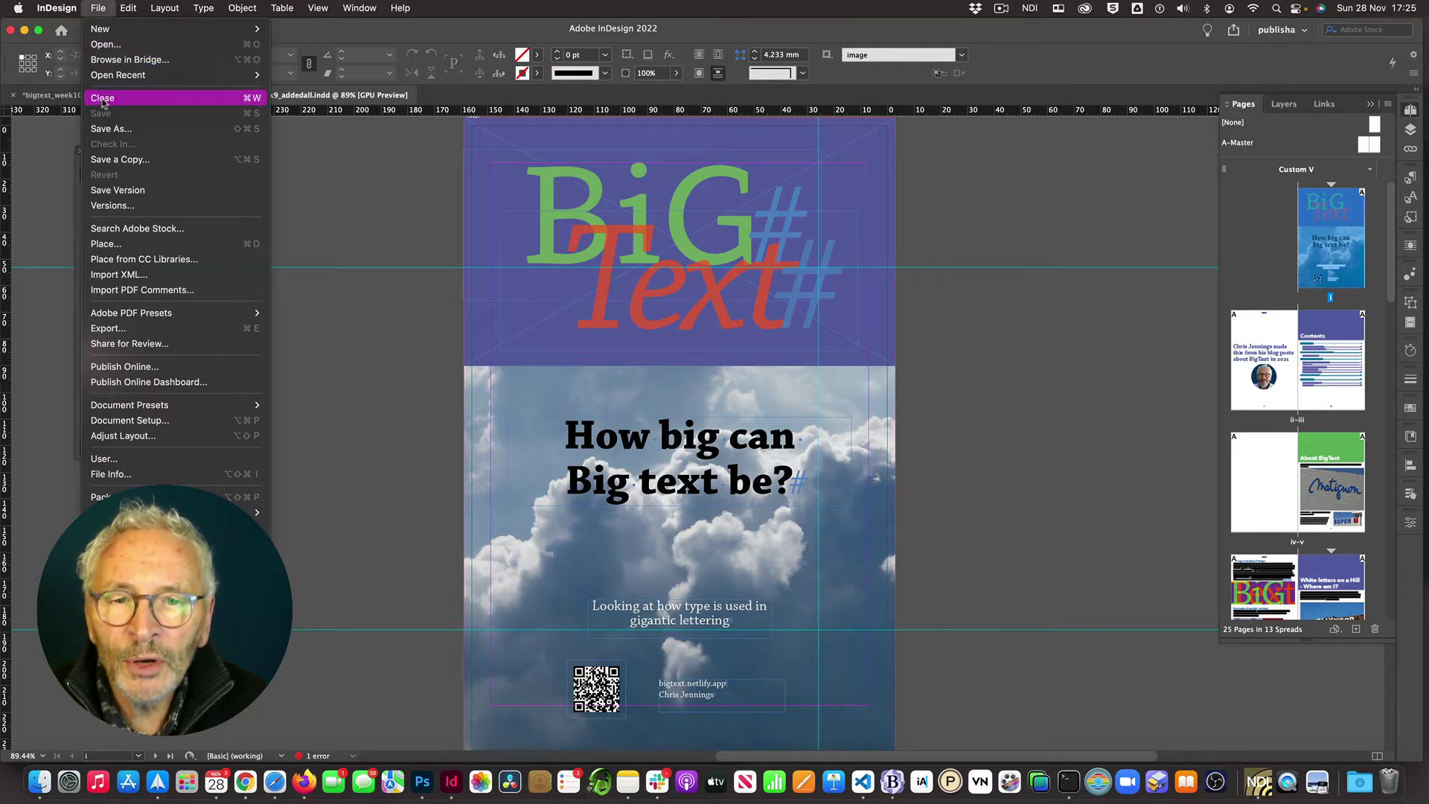
pyautogui.moveTo(132, 319)
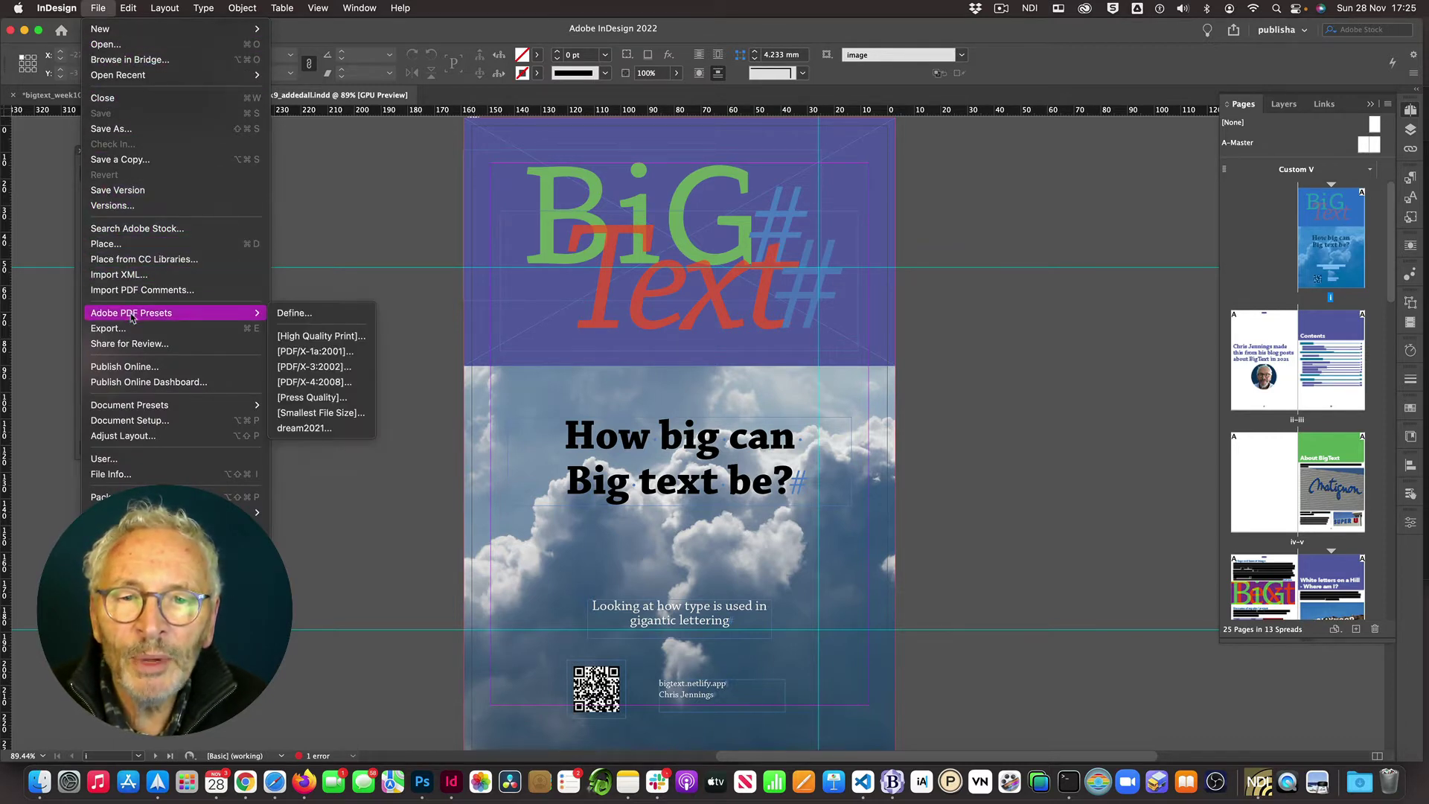
pyautogui.click(294, 313)
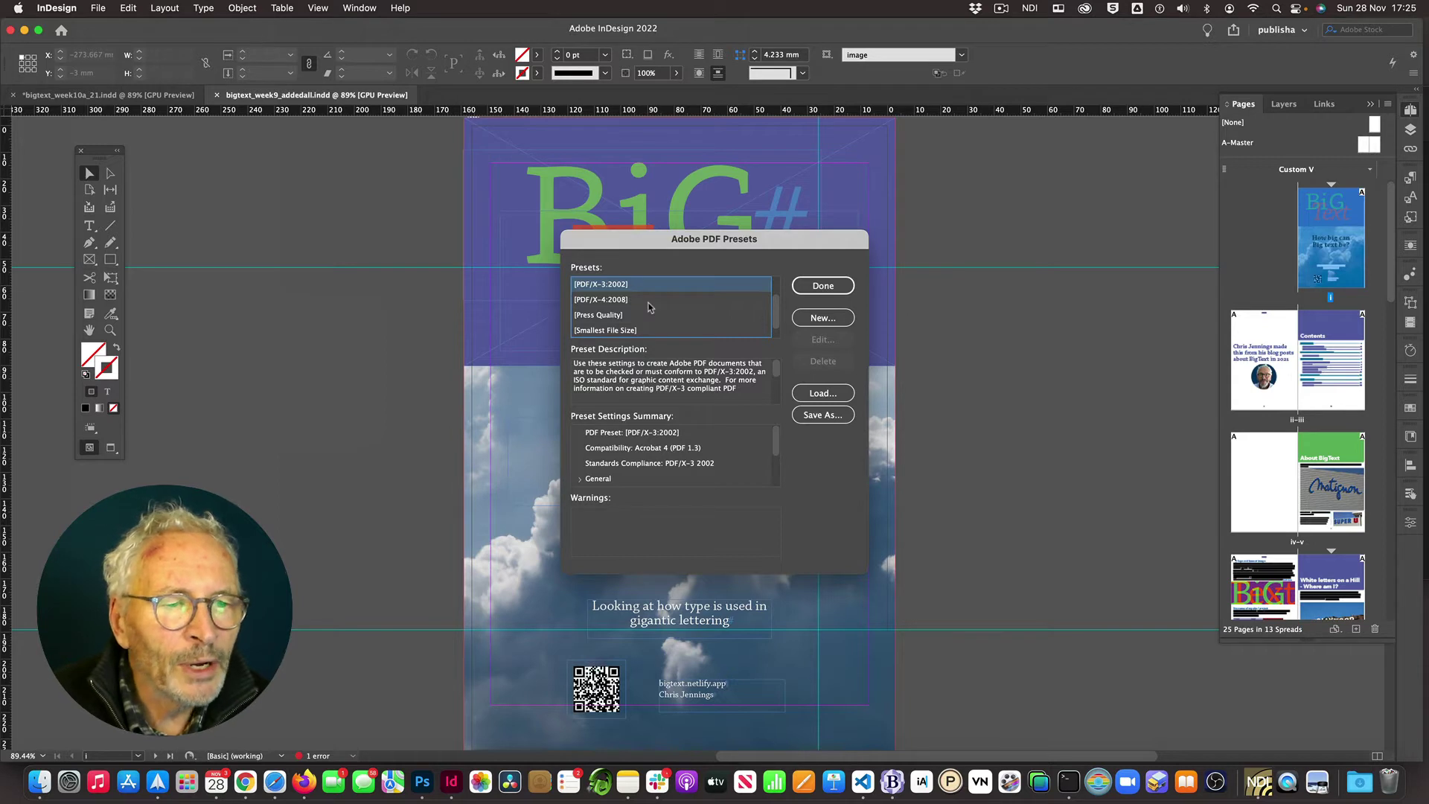
pyautogui.click(818, 319)
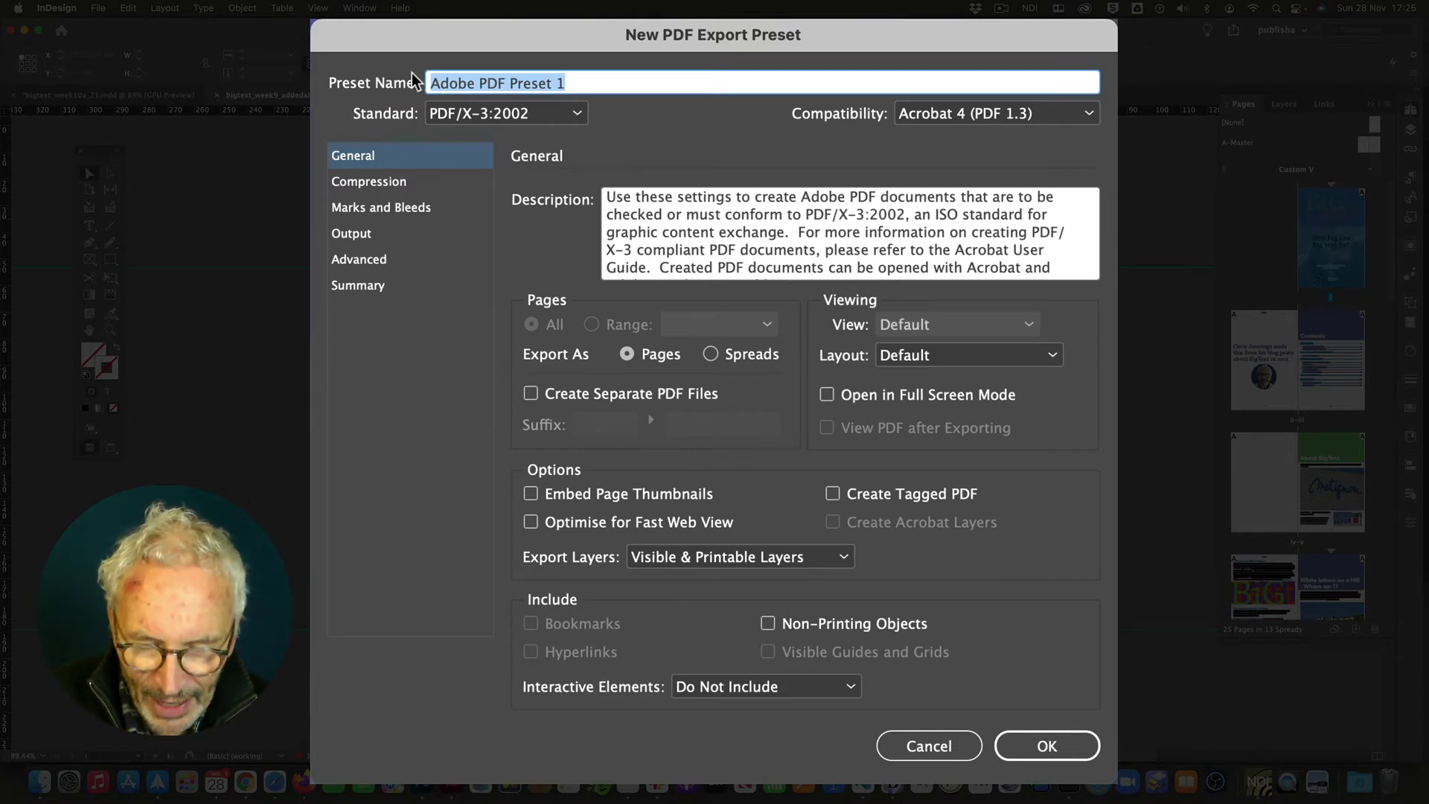
# Name the preset 'bigtext', export as Spreads, and enable Create Tagged PDF
pyautogui.write('big')
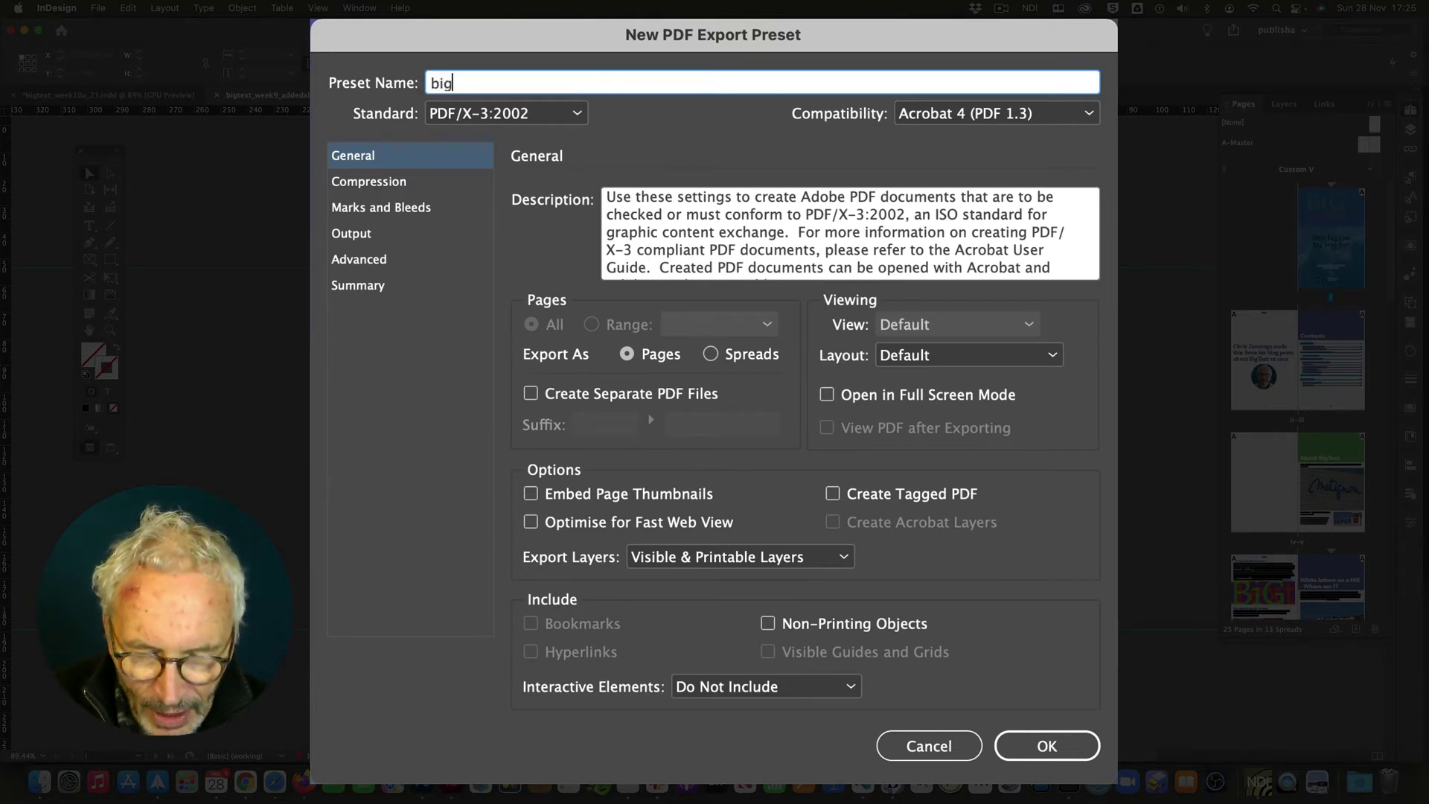
pyautogui.write('text')
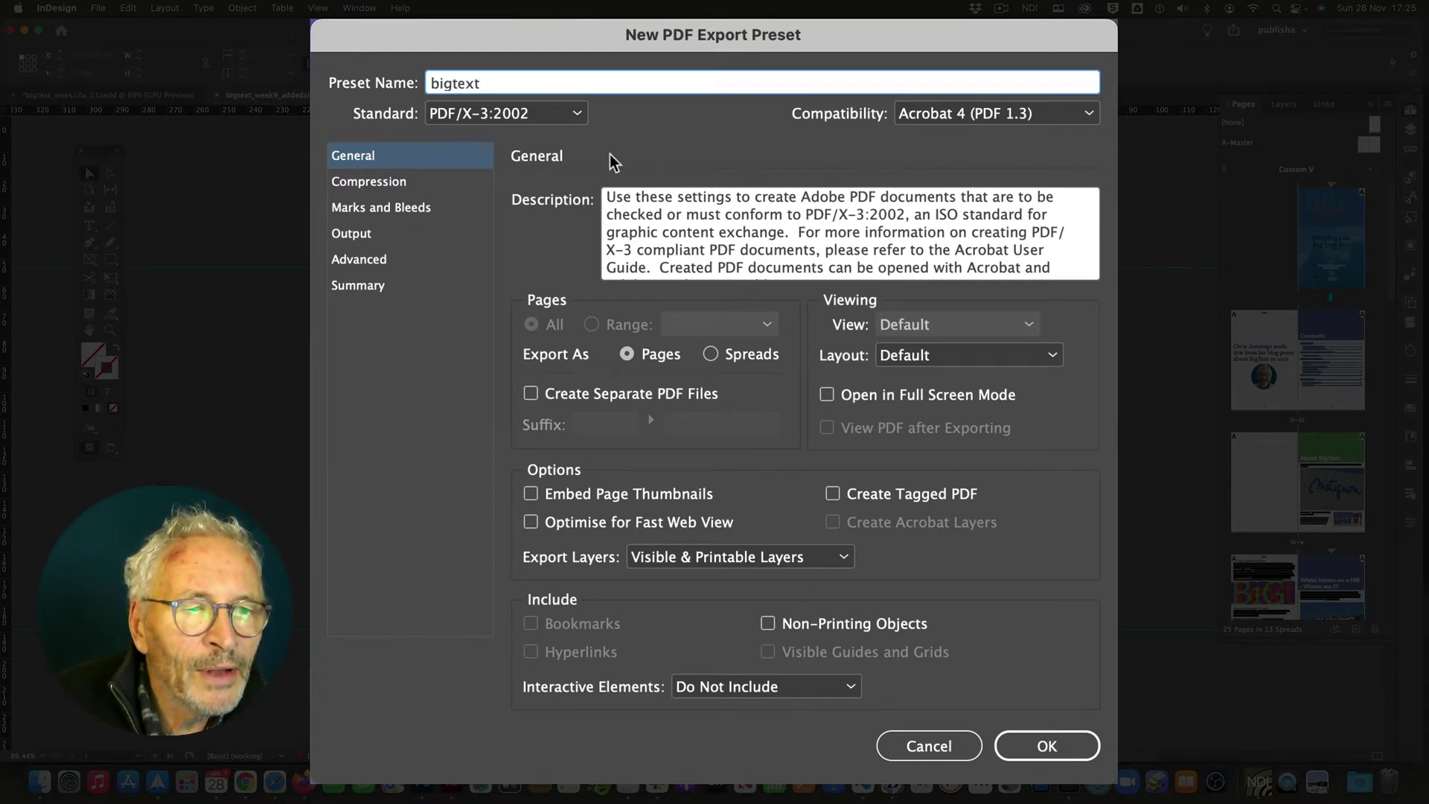
pyautogui.moveTo(531, 49); pyautogui.dragTo(461, 30)
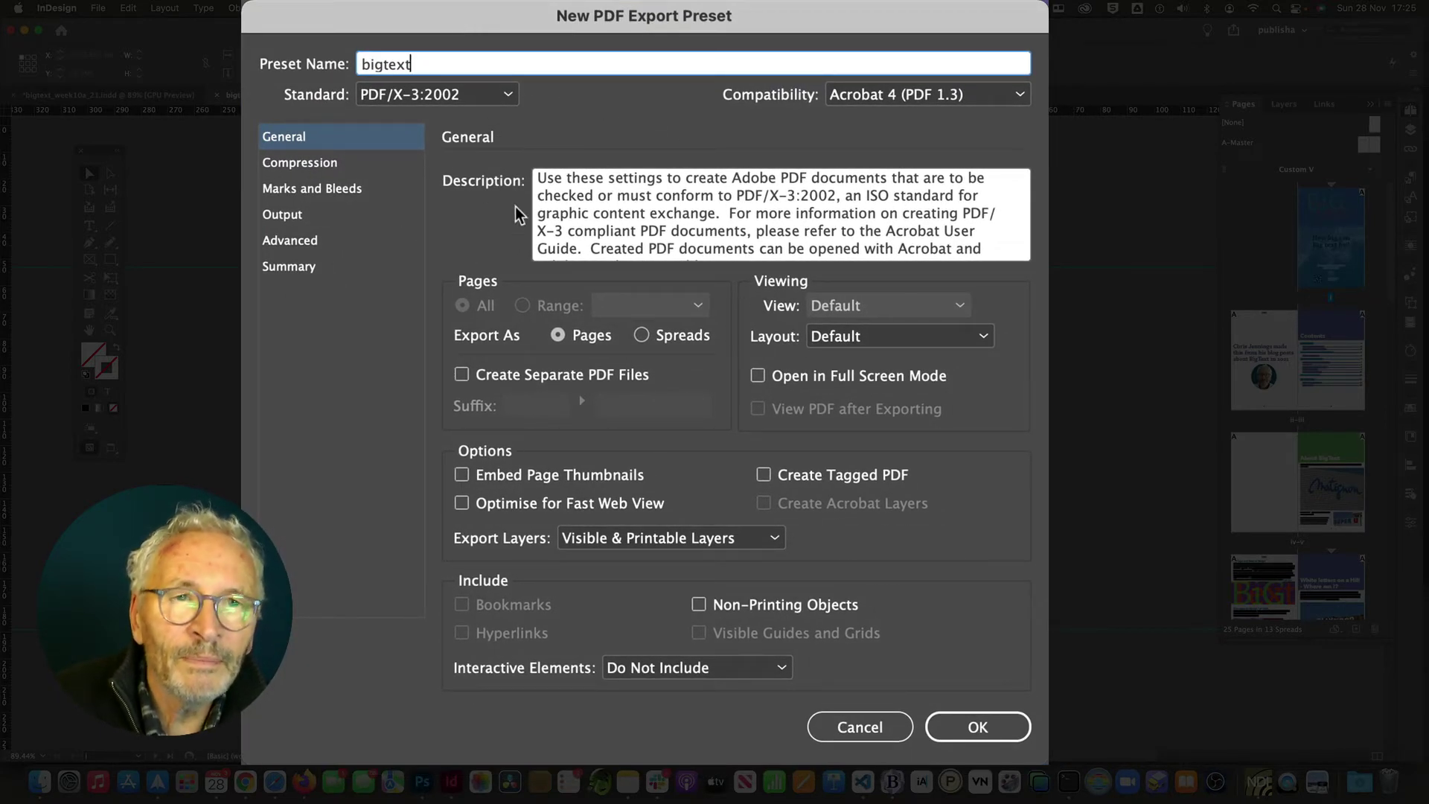
pyautogui.click(644, 340)
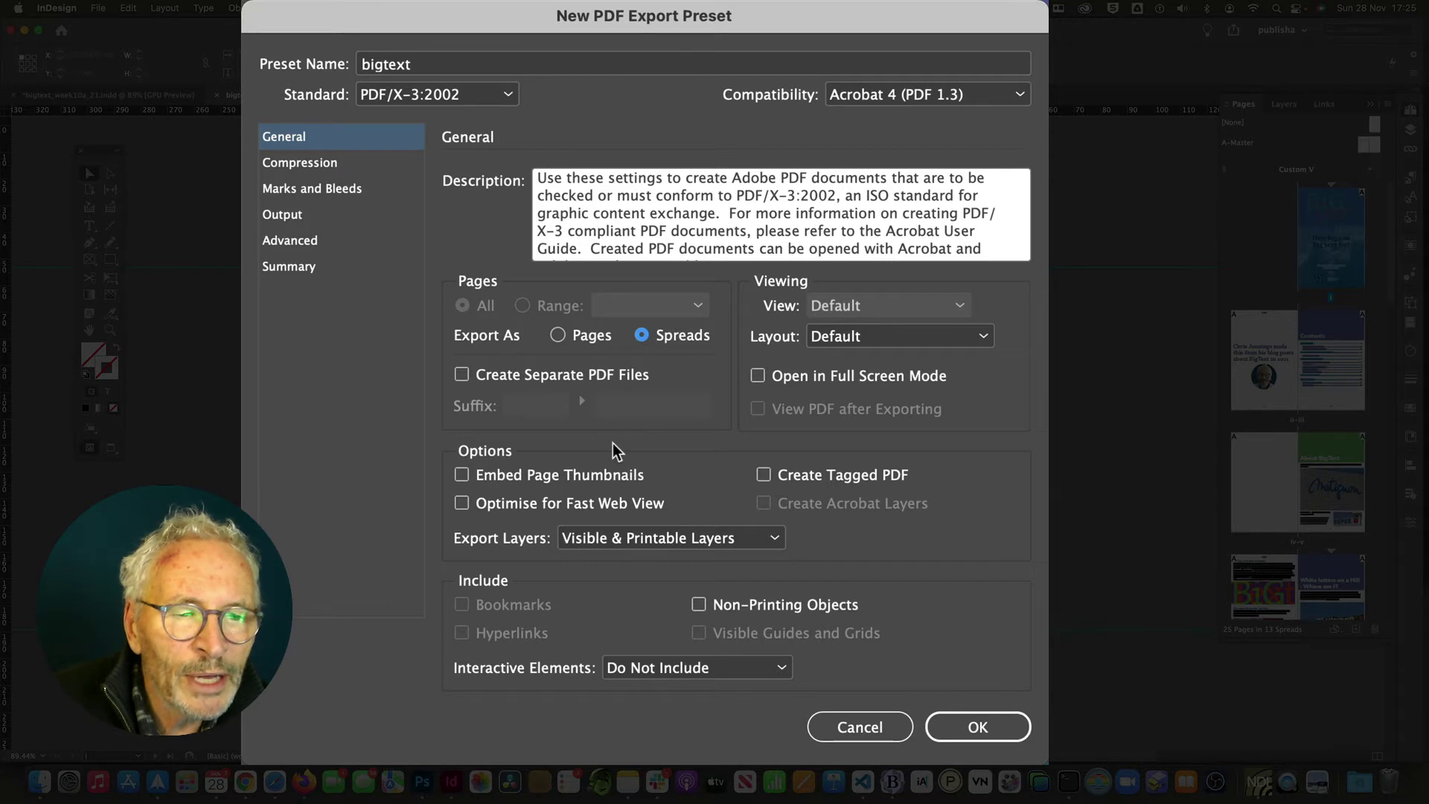
pyautogui.click(764, 476)
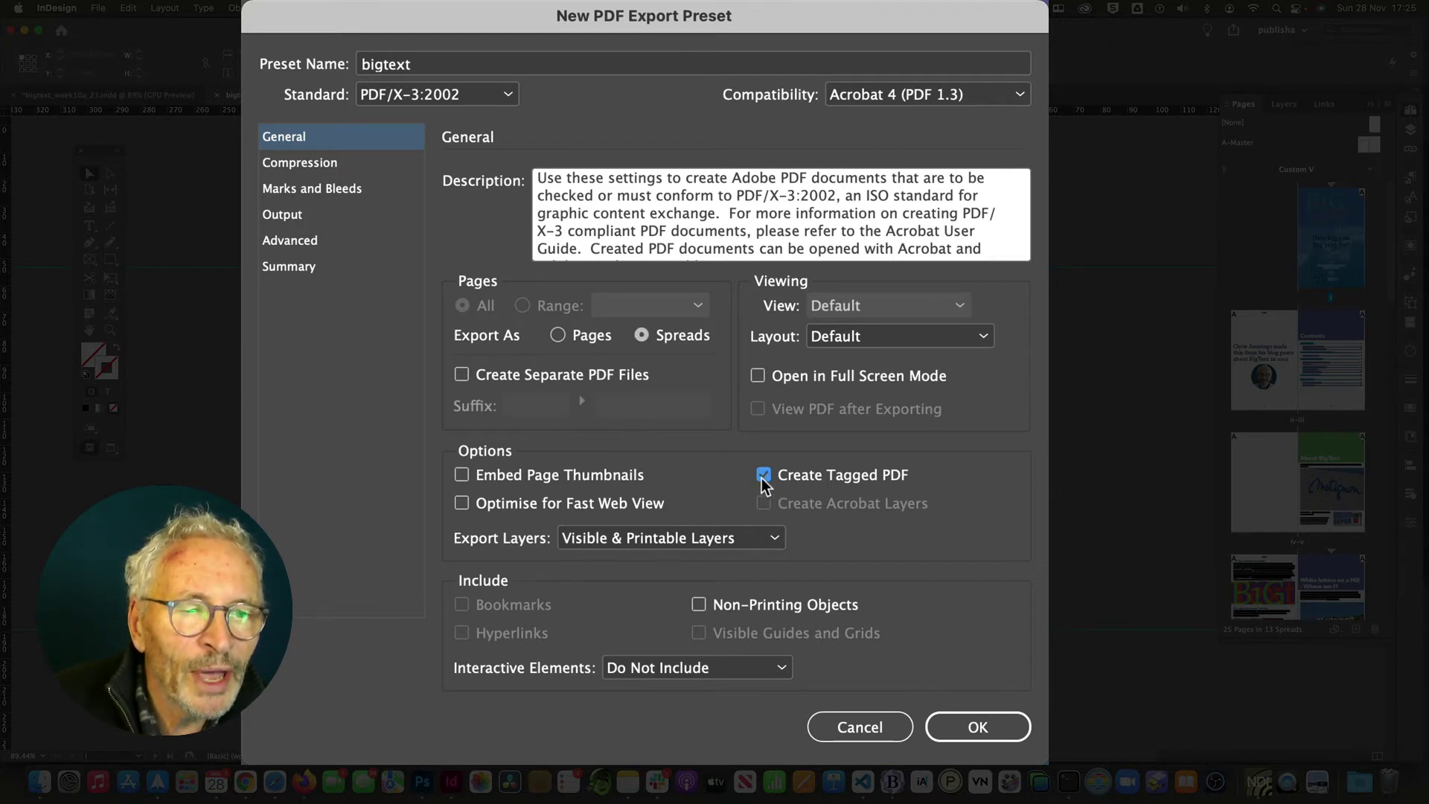
pyautogui.click(509, 98)
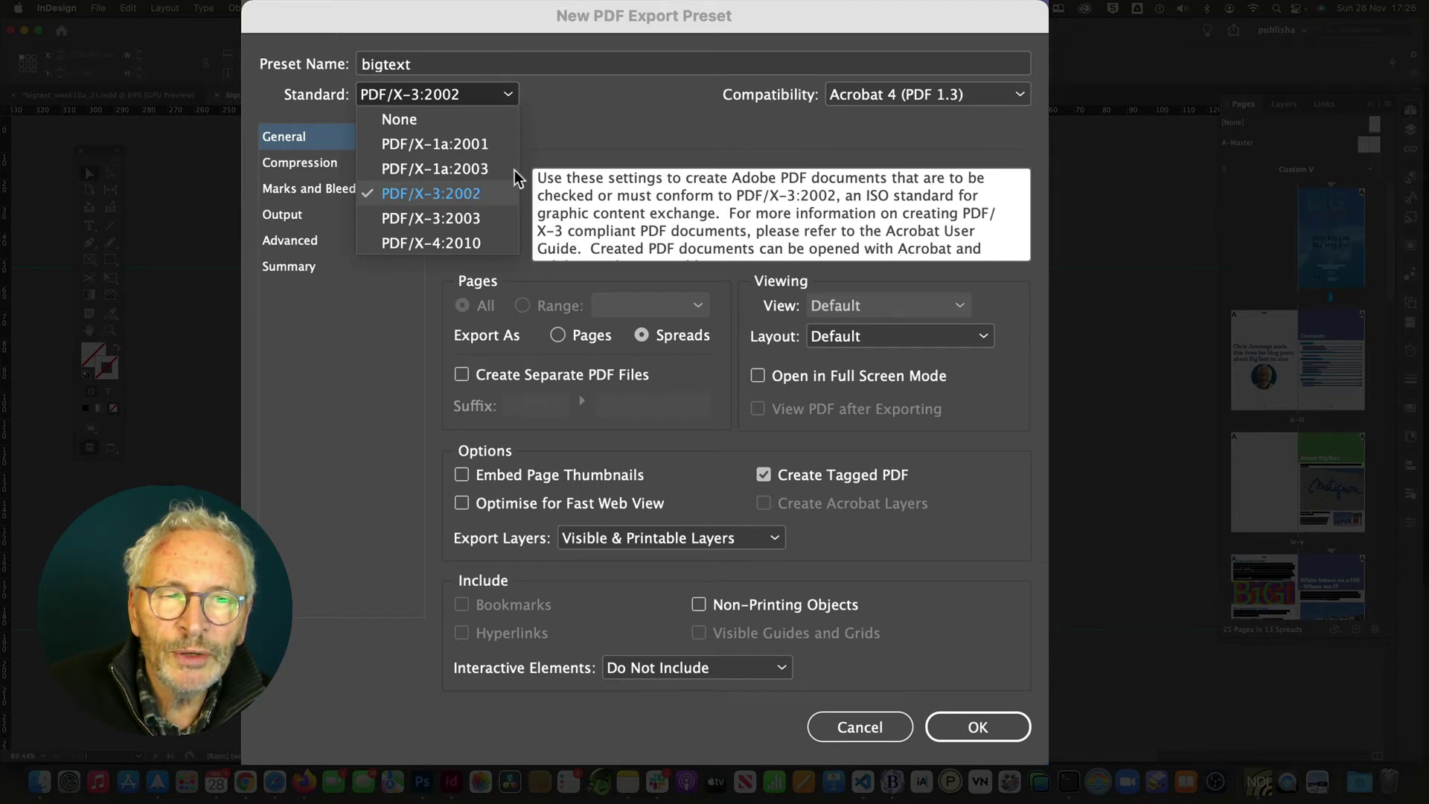
pyautogui.click(574, 132)
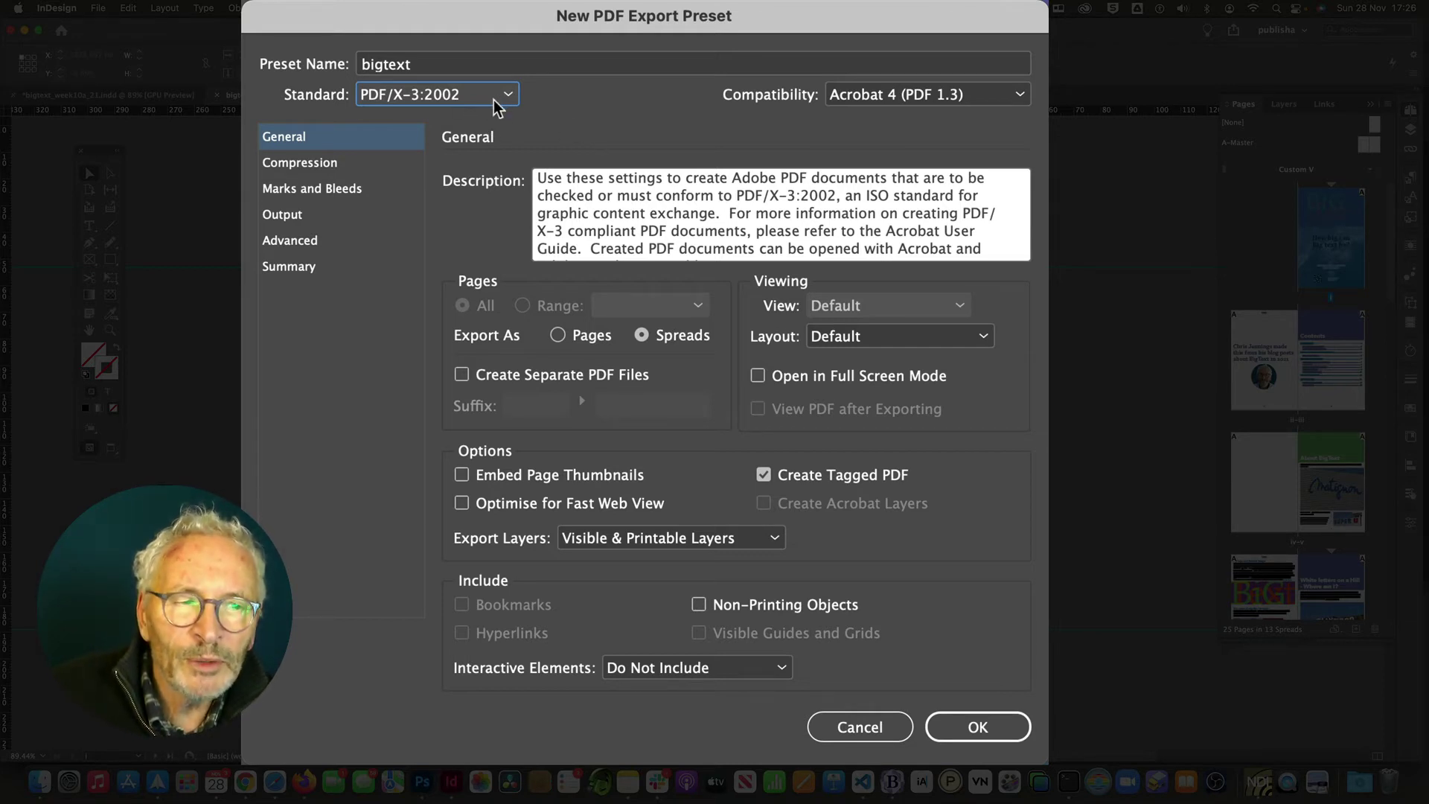
# Show the preset's Compression settings: 300 ppi downsampling, maximum-quality JPEG
pyautogui.click(301, 164)
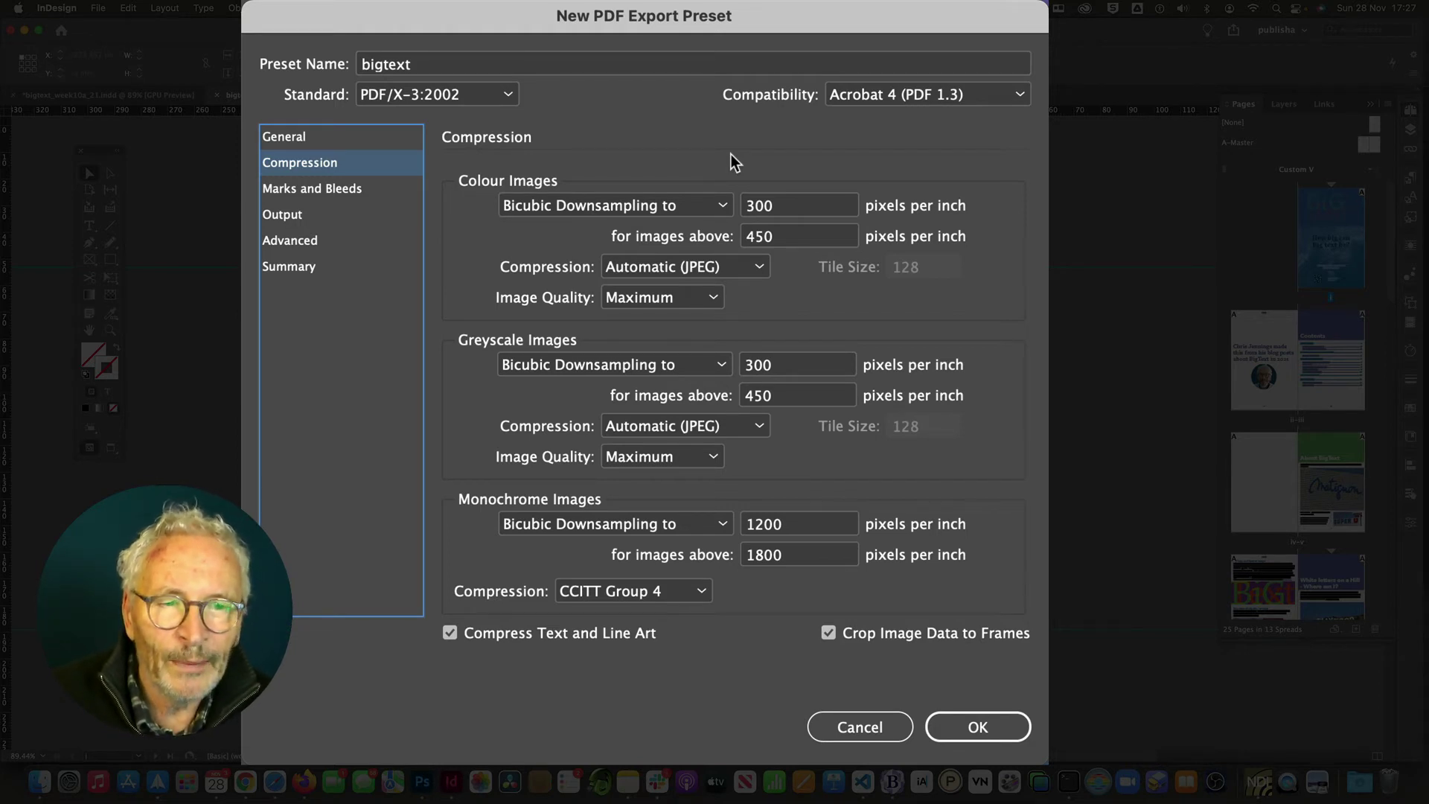
# Turn on Crop Marks in the preset's Marks and Bleeds settings
pyautogui.click(322, 192)
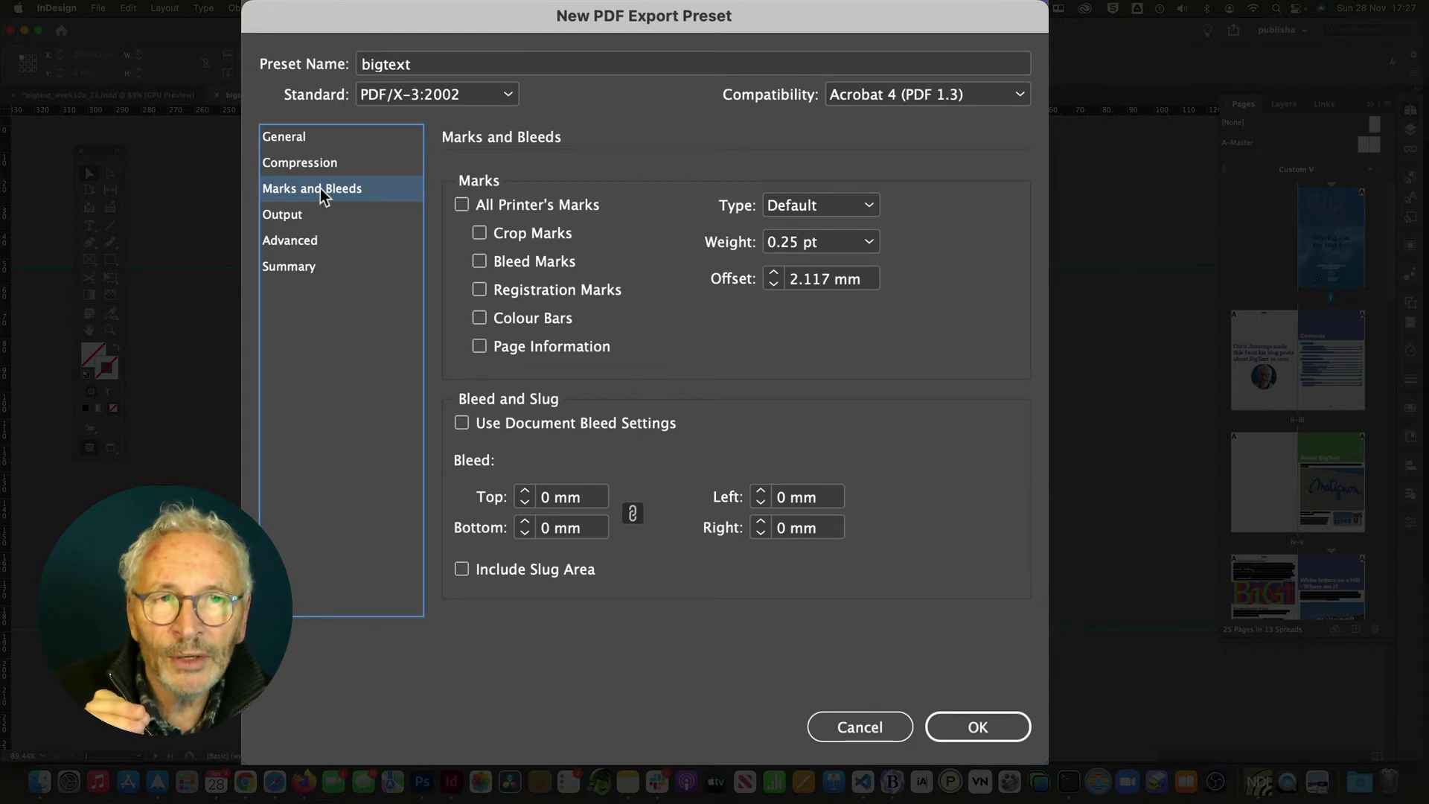
pyautogui.click(480, 235)
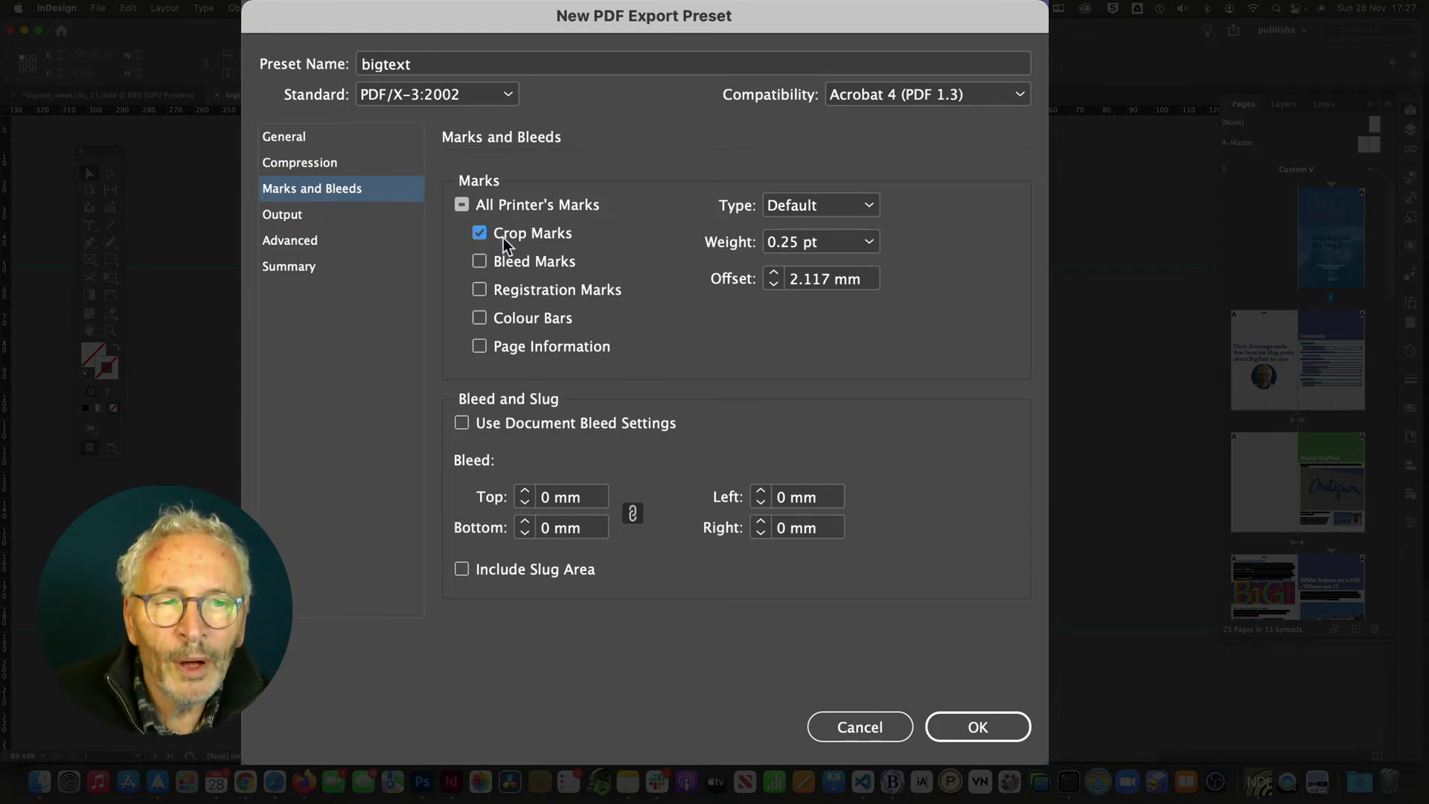
# Enable Use Document Bleed Settings (3 mm) and save the bigtext preset
pyautogui.click(461, 423)
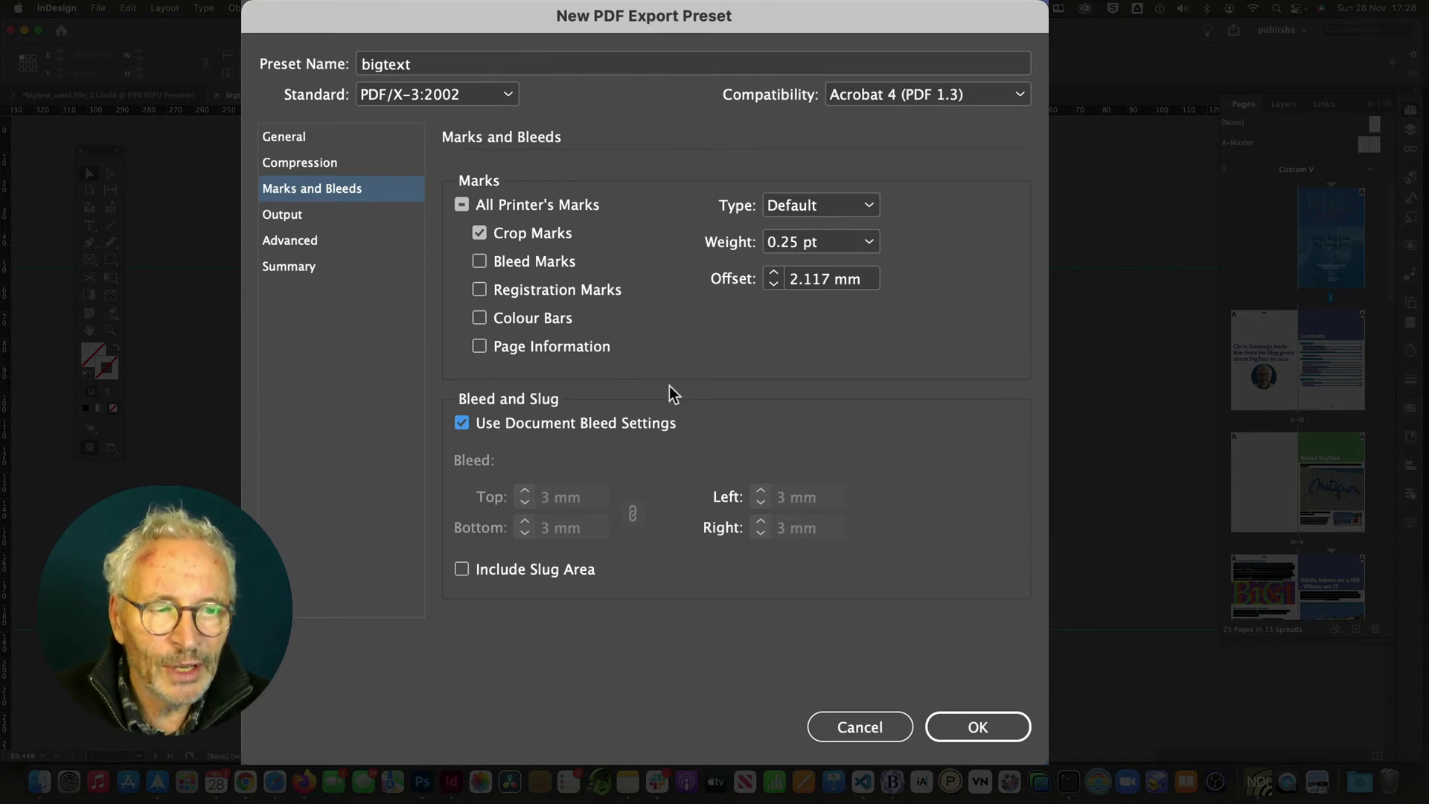
pyautogui.click(975, 722)
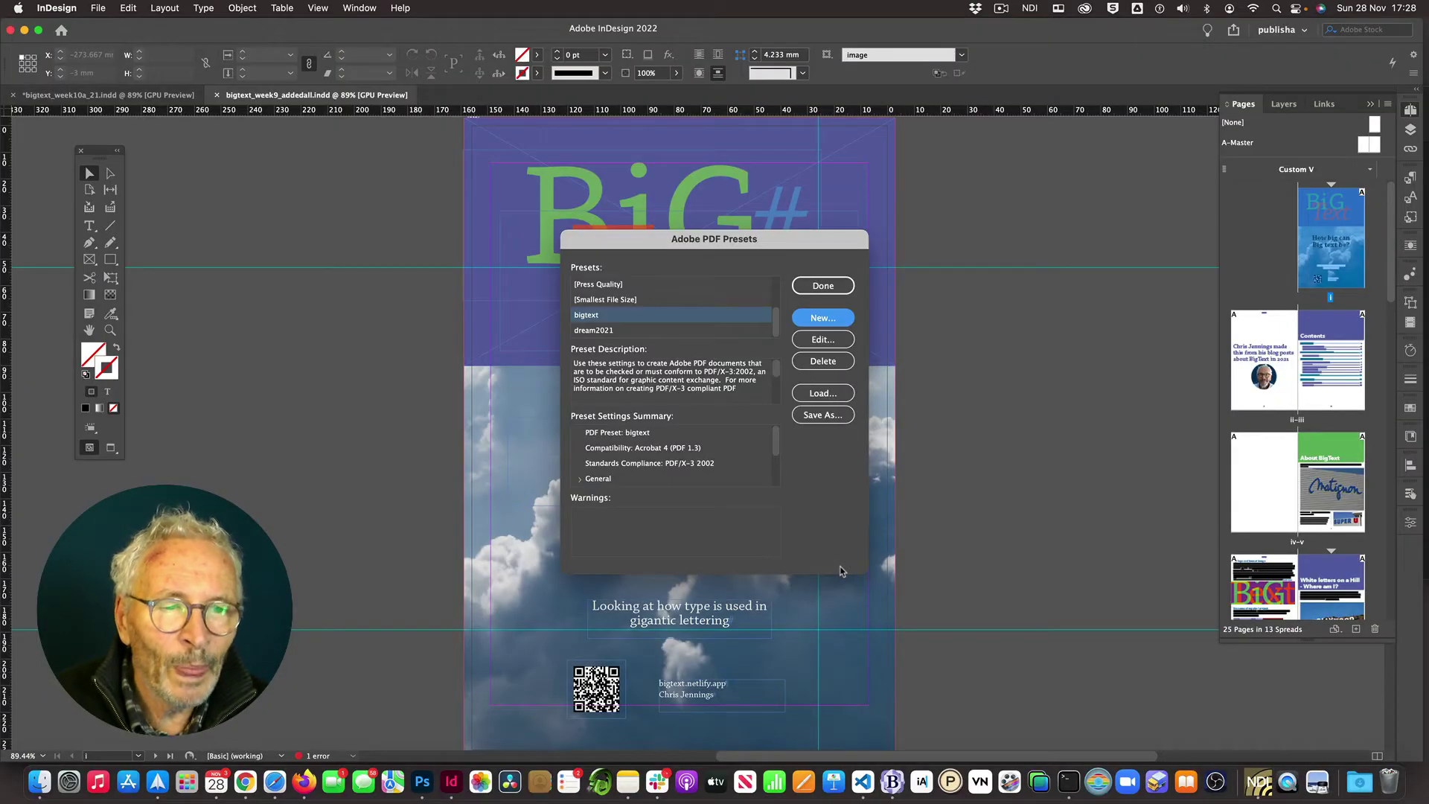
pyautogui.click(822, 286)
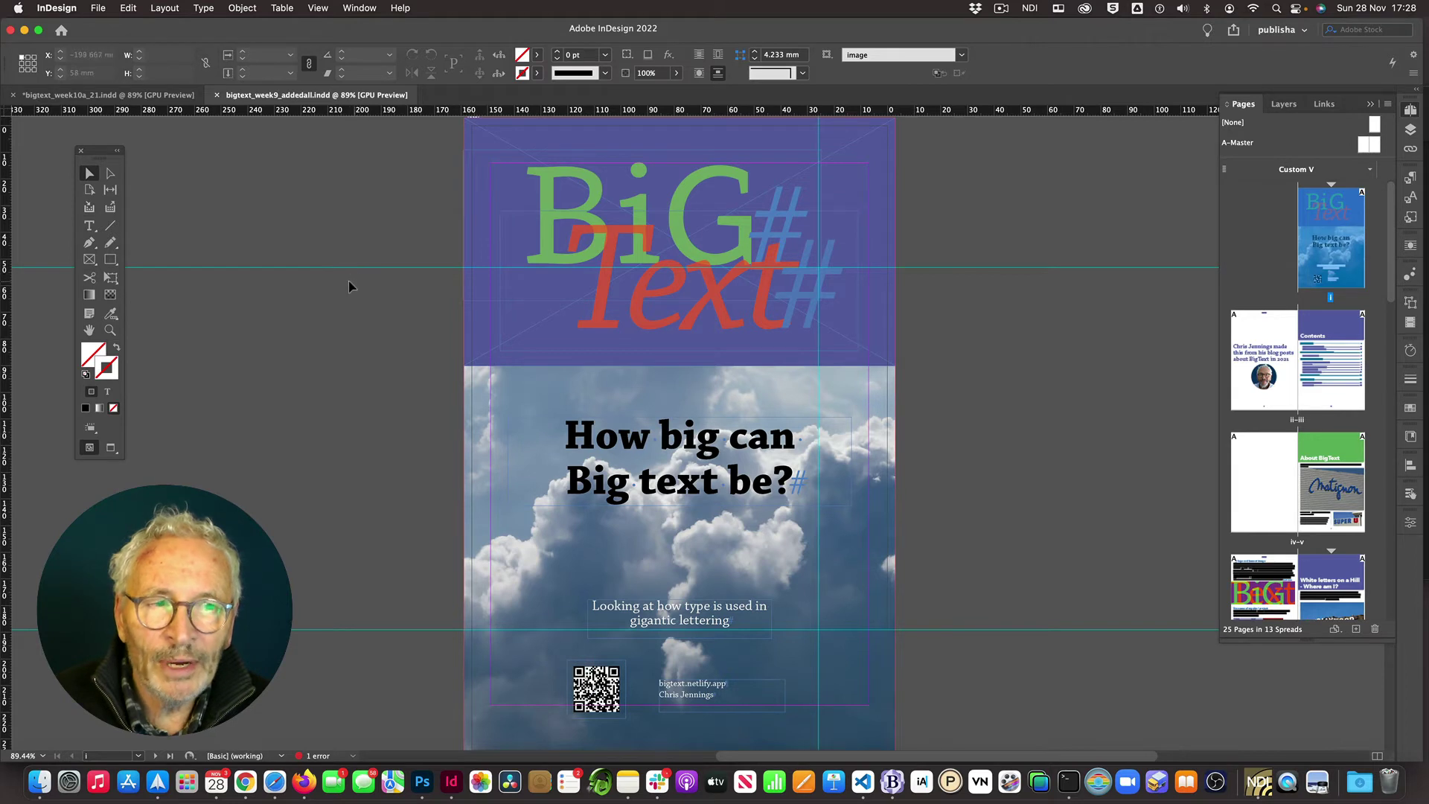
pyautogui.click(98, 9)
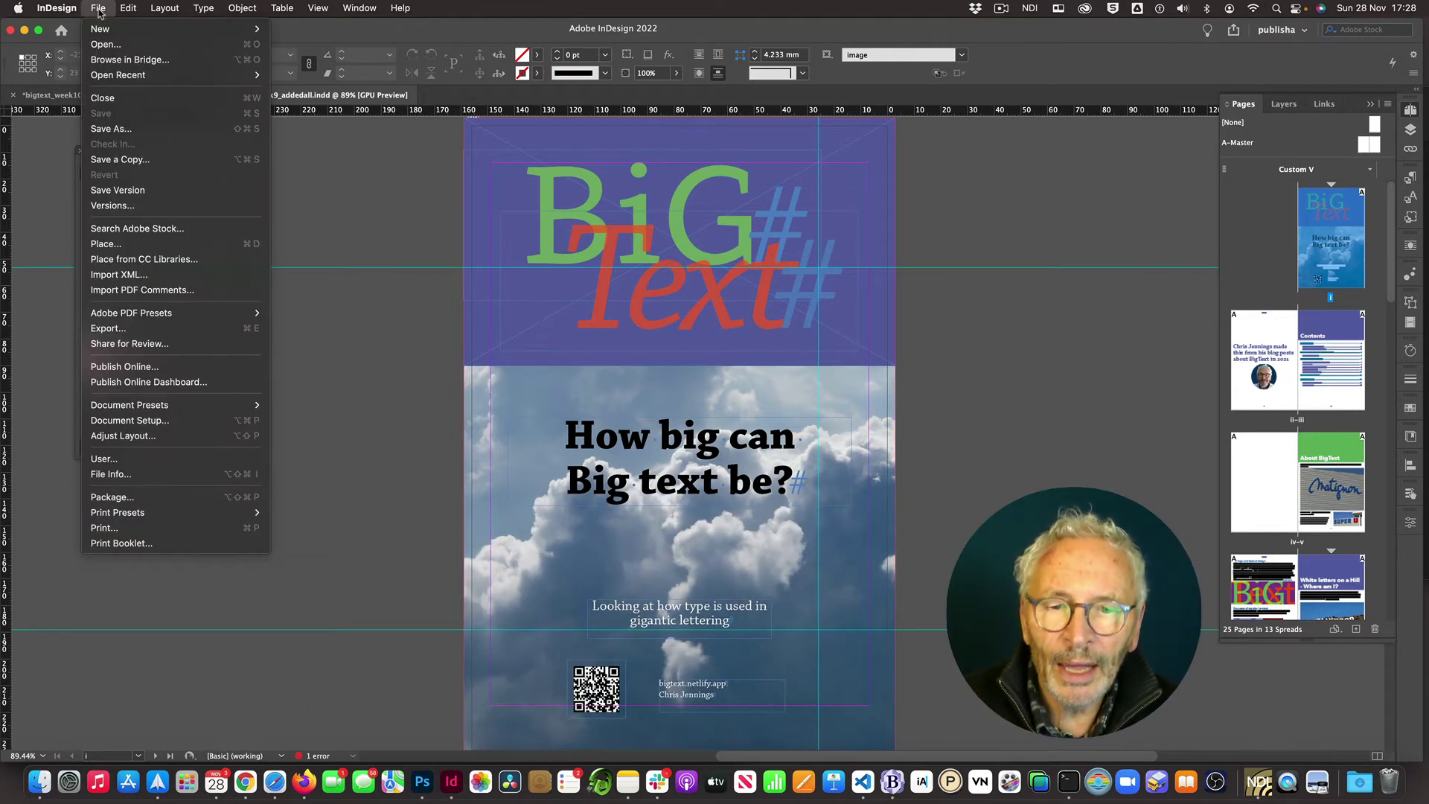
# Open Package and review Links and Images: 35 links, none missing, 3 RGB images
pyautogui.click(120, 496)
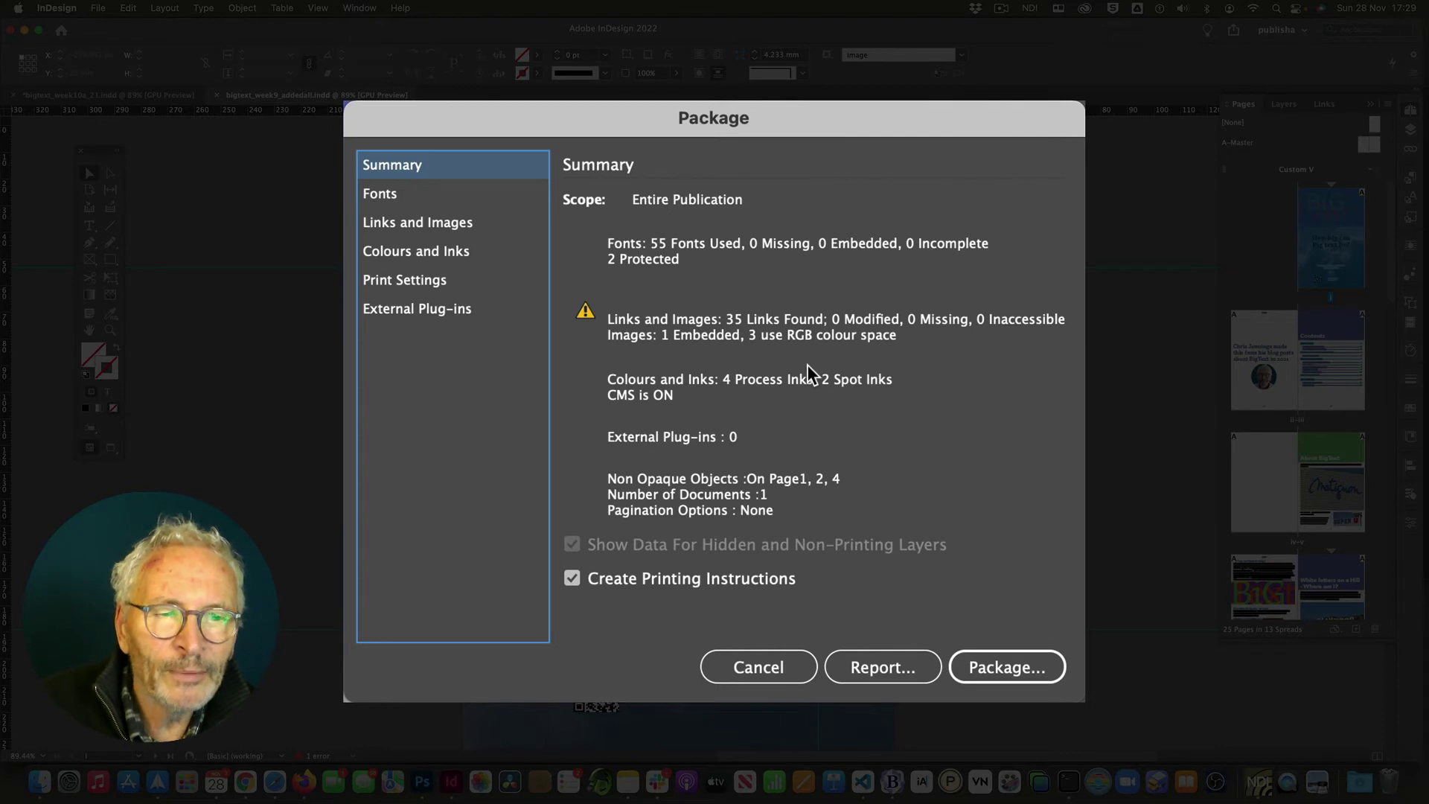
pyautogui.click(402, 223)
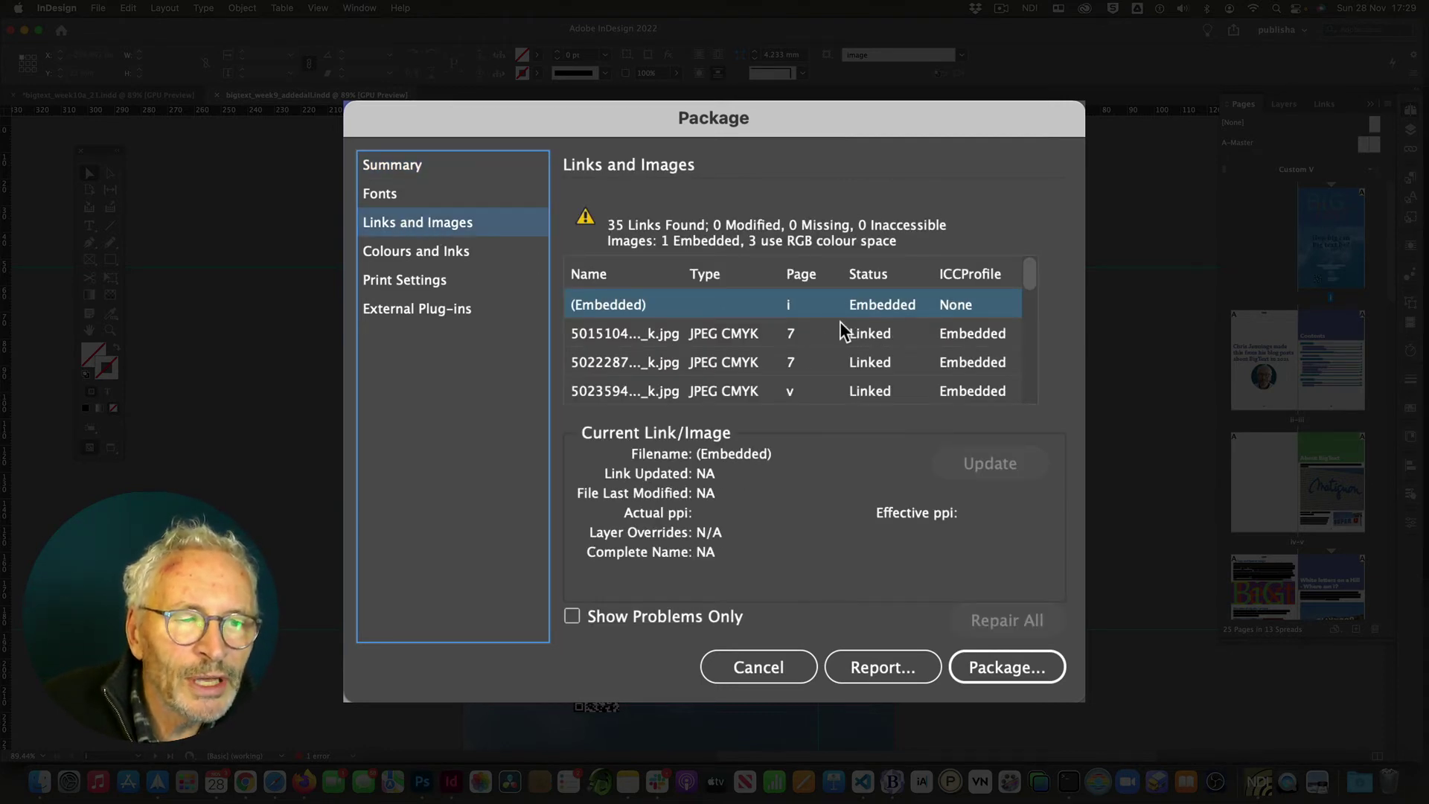
pyautogui.scroll(-8, 839, 320)
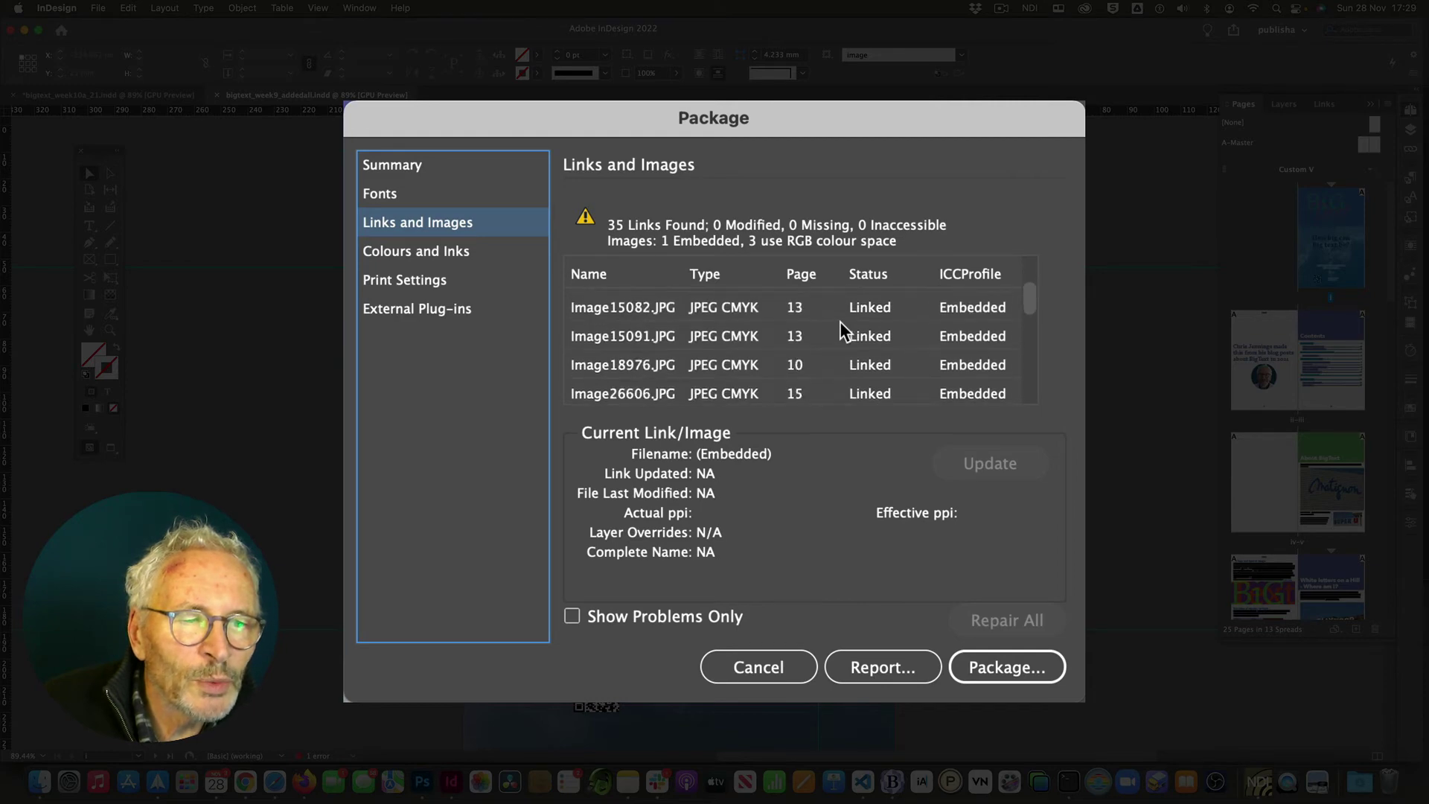
pyautogui.scroll(-1, 833, 339)
pyautogui.scroll(6, 839, 342)
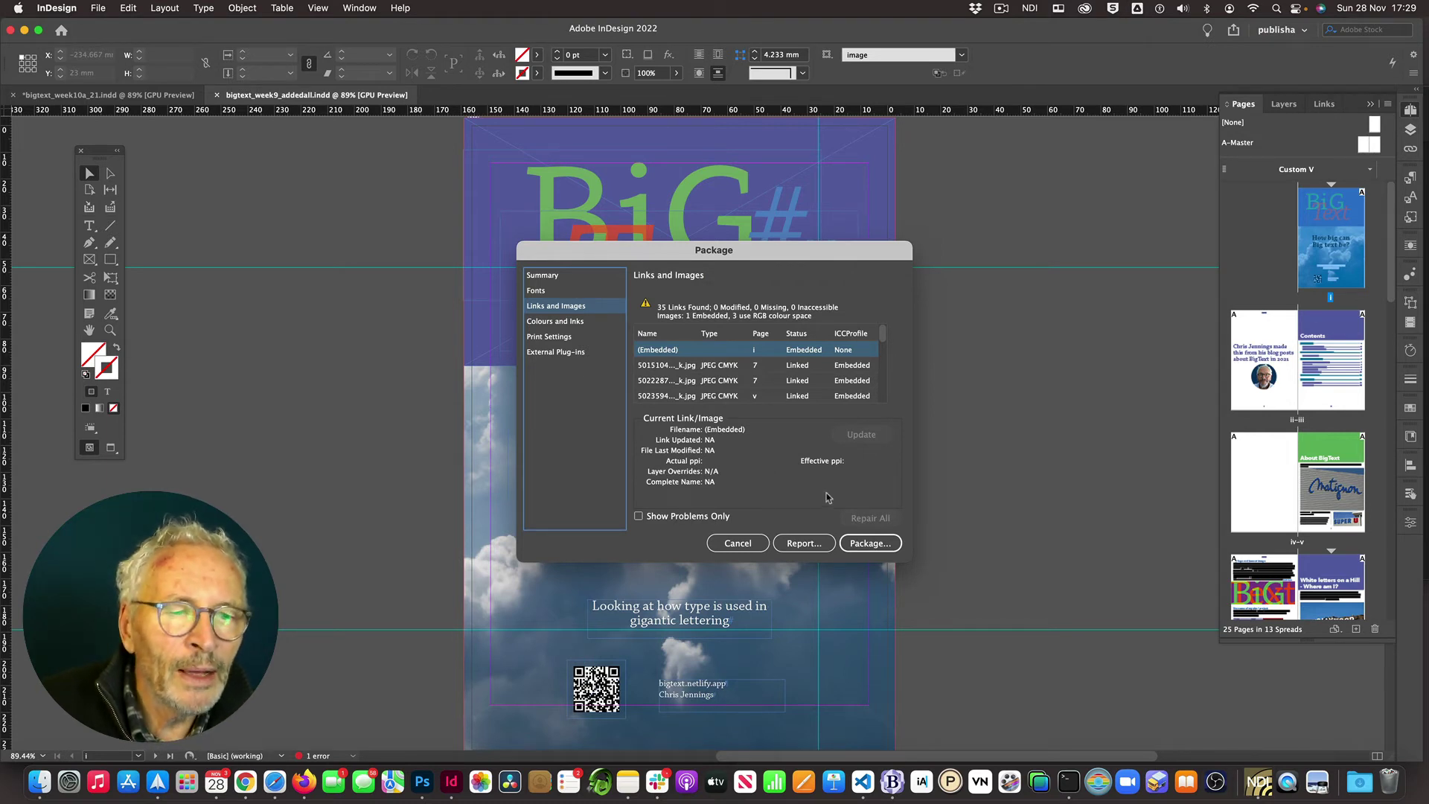
# Start packaging and accept the Instructions.txt printing instructions with their contact details
pyautogui.click(869, 542)
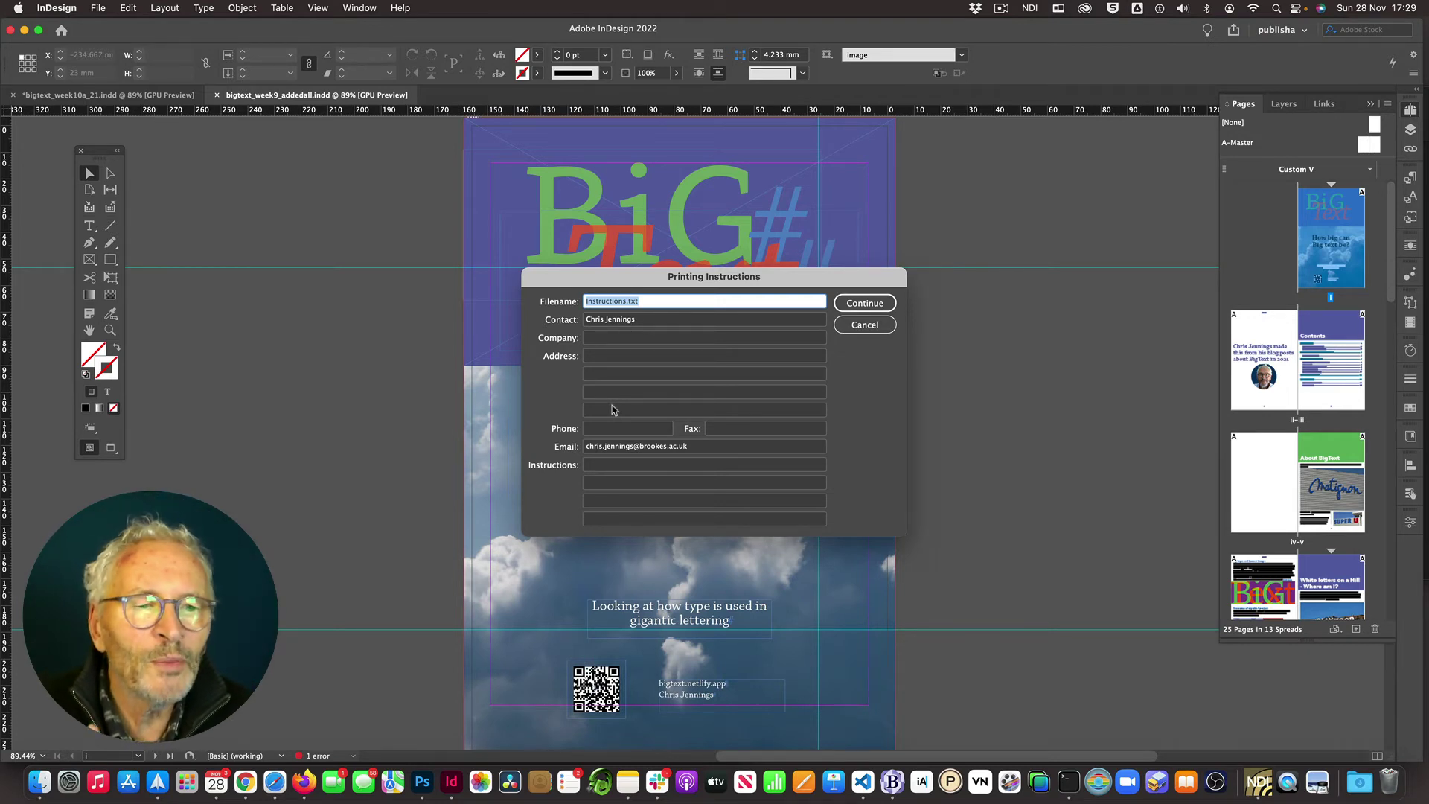
pyautogui.click(857, 305)
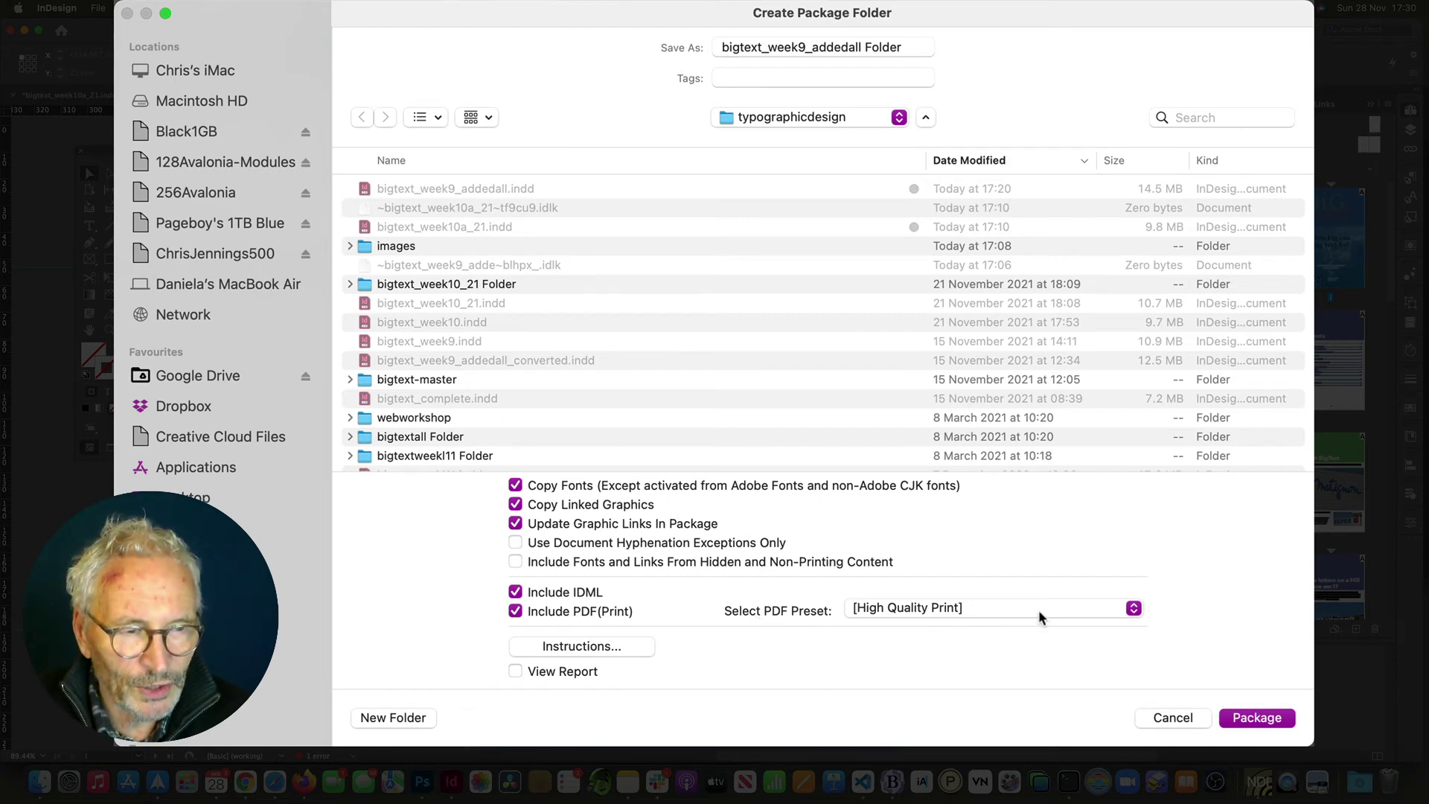
# Switch the package's PDF preset from High Quality Print to bigtext
pyautogui.click(1038, 609)
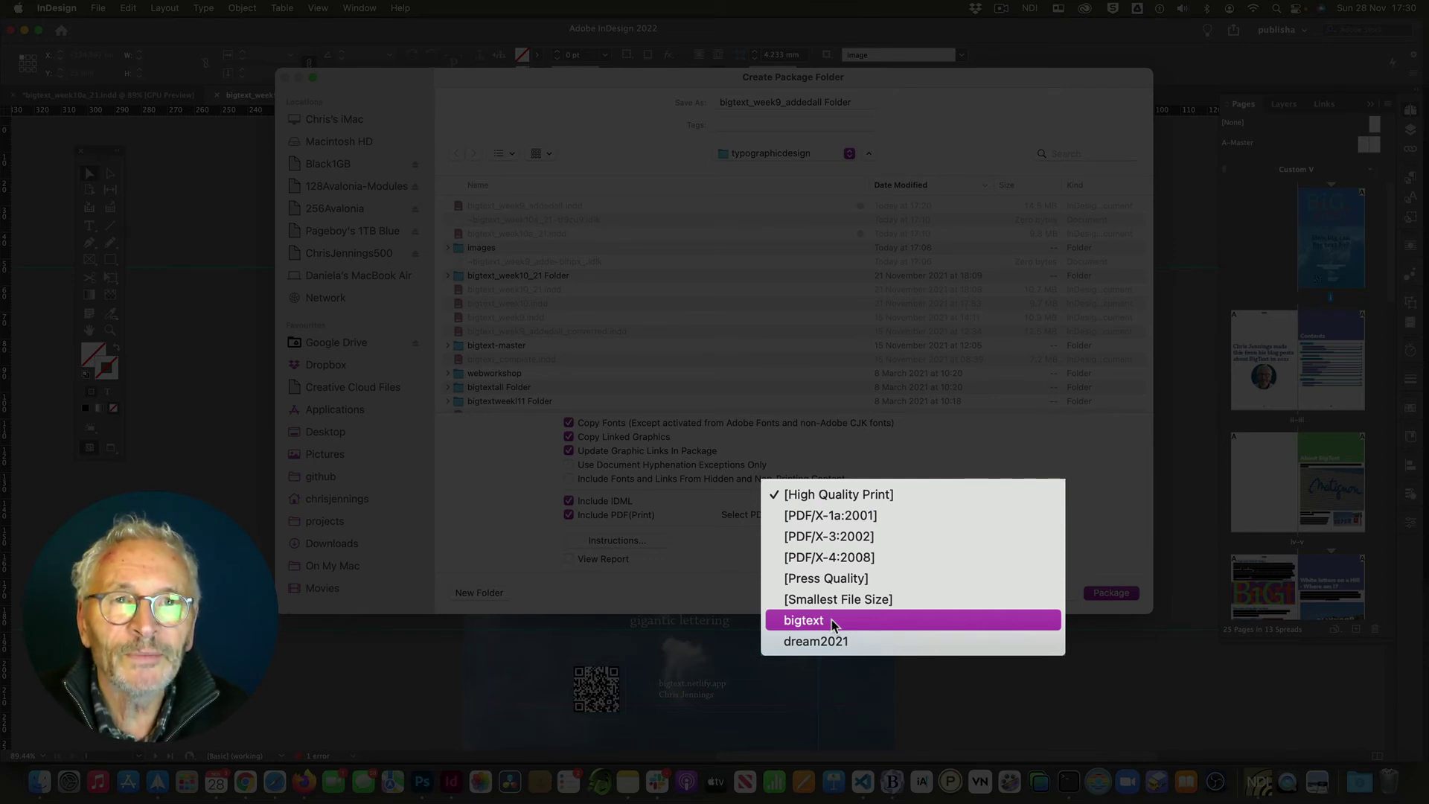
pyautogui.click(832, 619)
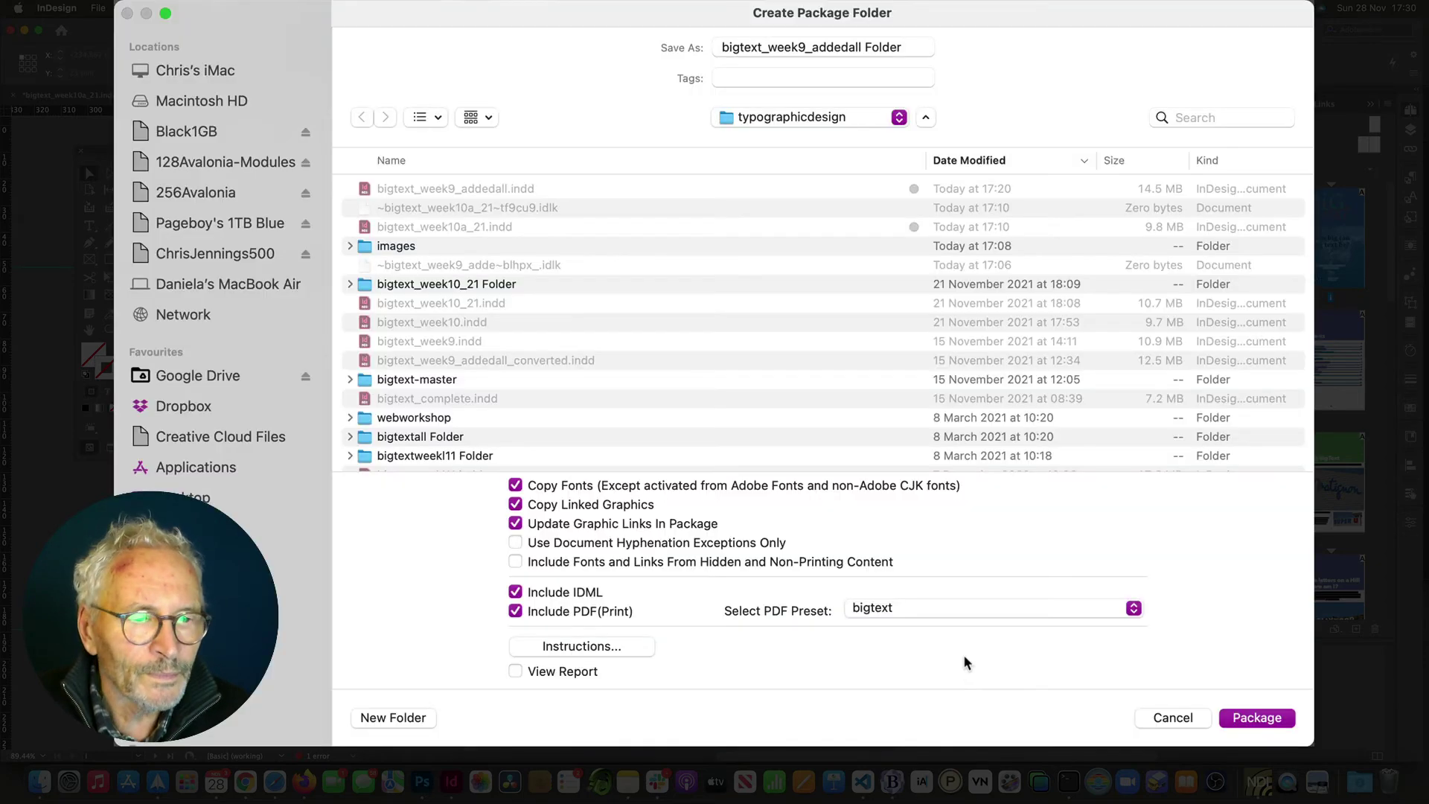
# Package the BigText document, accepting font, page 10 overset-text and transparency warnings (don't show again)
pyautogui.click(1256, 716)
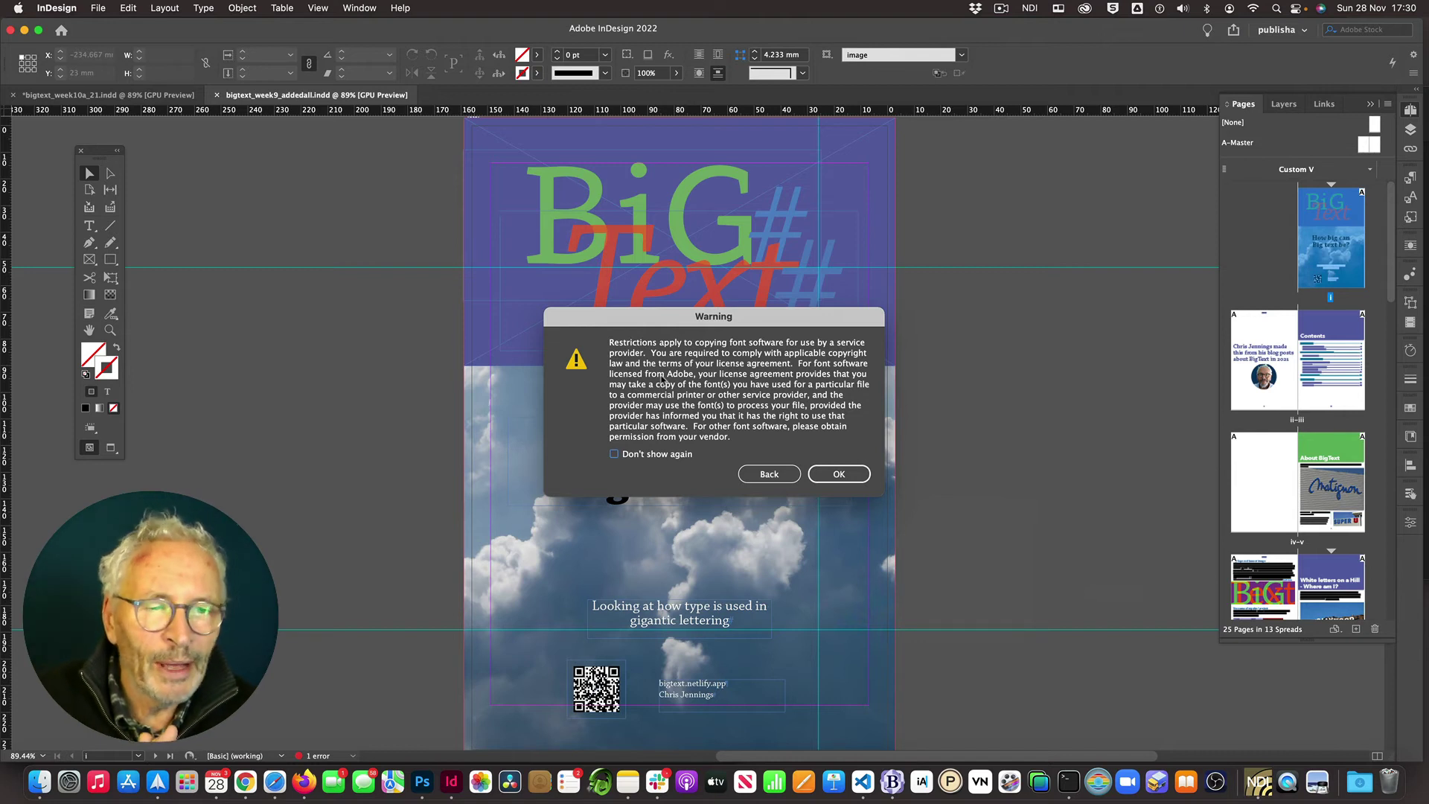
pyautogui.click(839, 474)
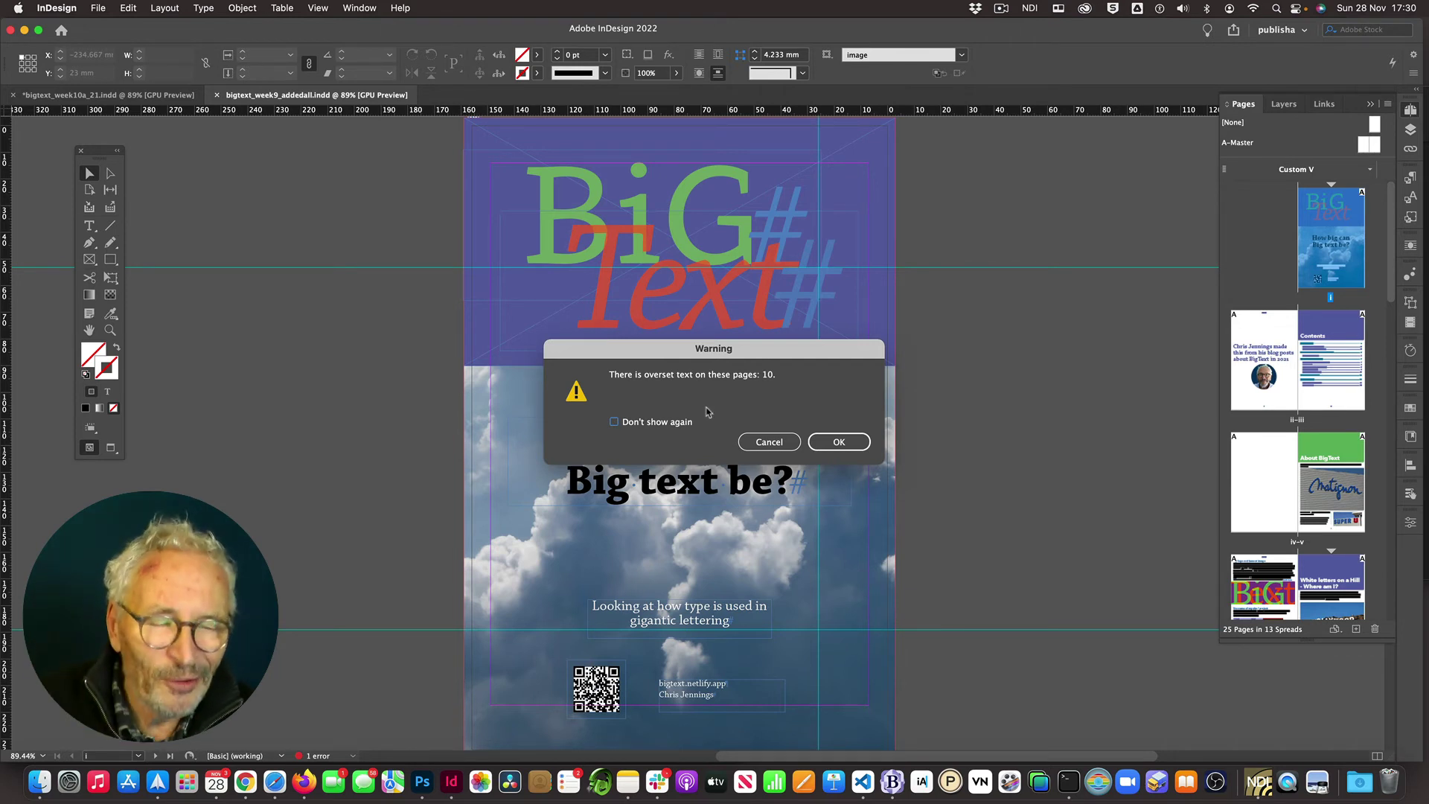
pyautogui.click(838, 443)
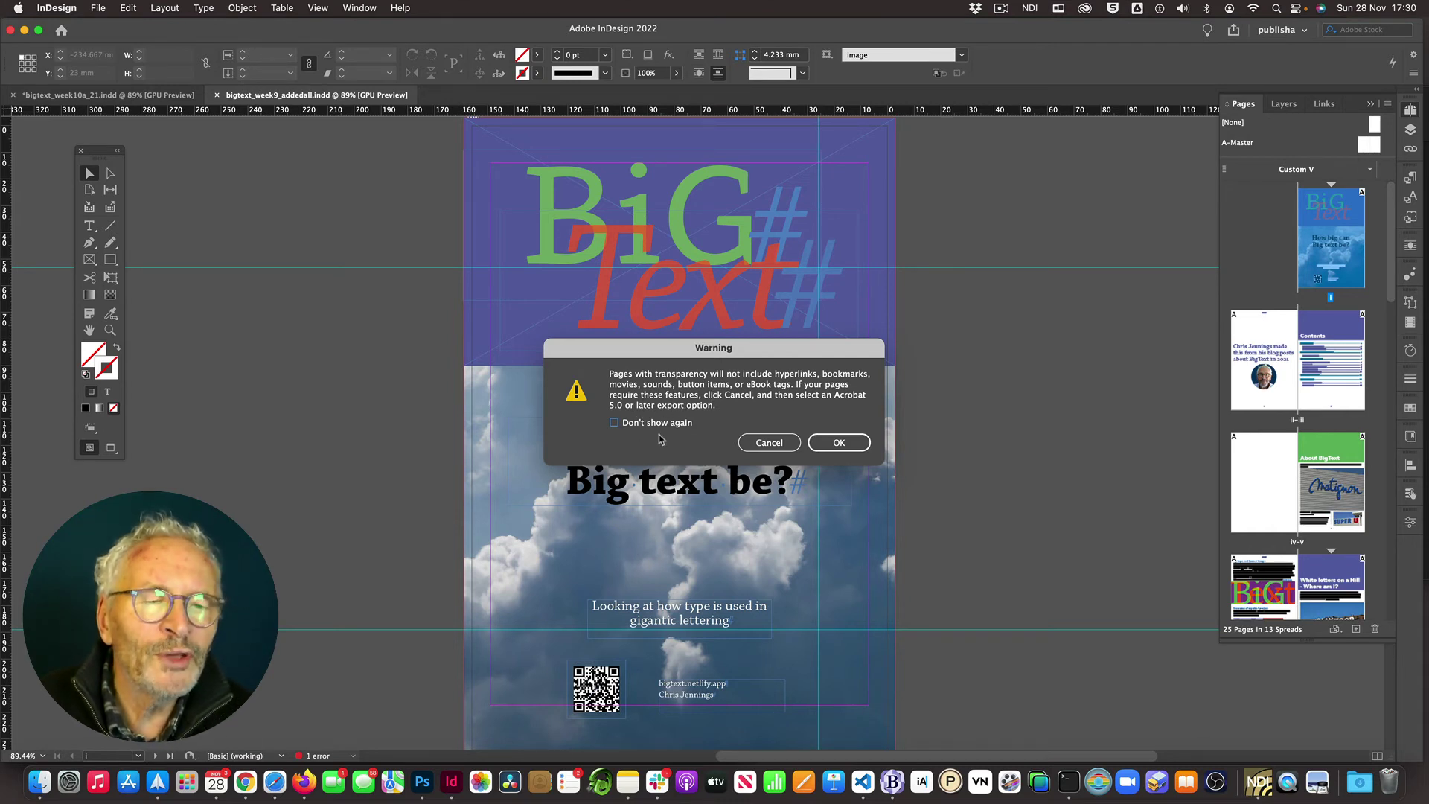
pyautogui.click(615, 423)
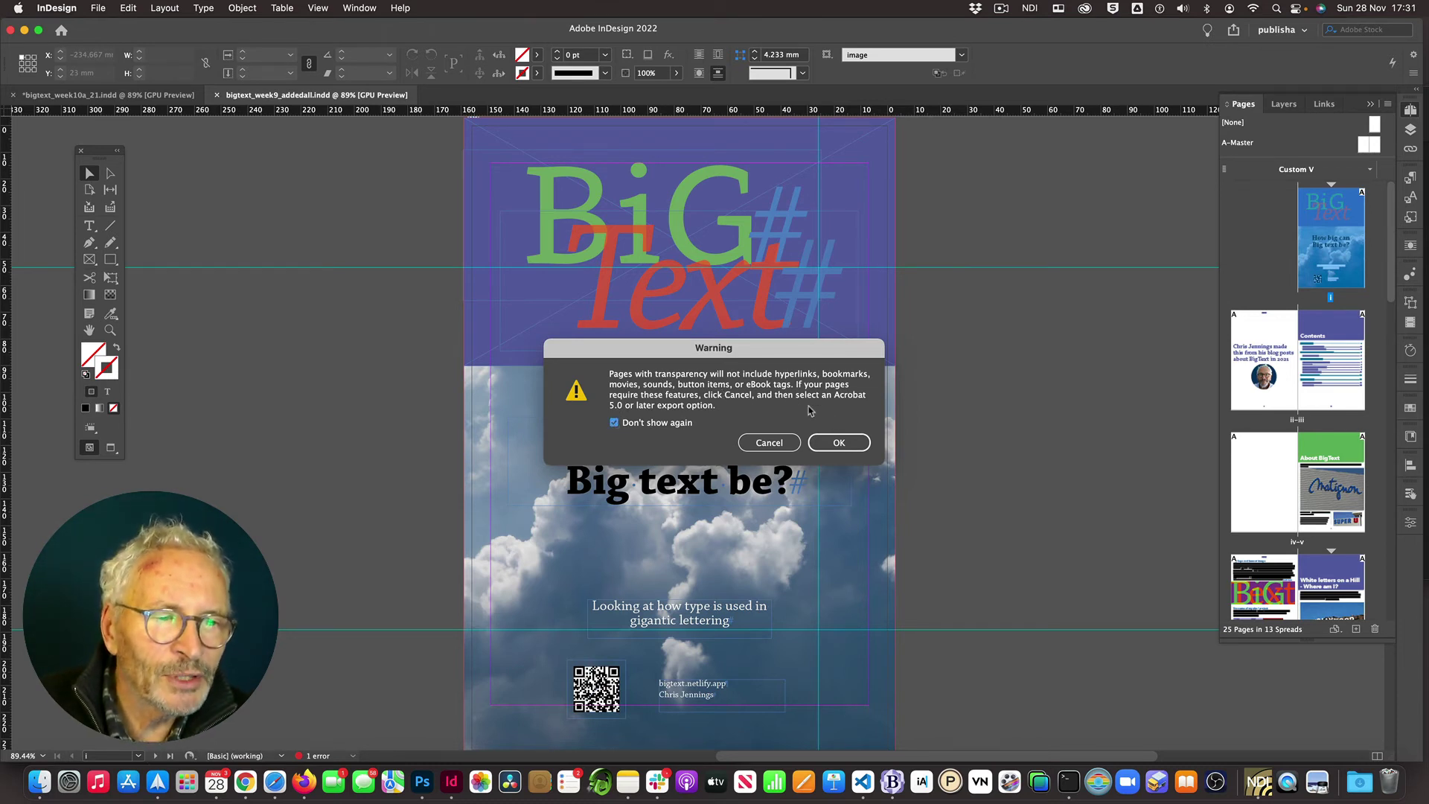
pyautogui.click(836, 444)
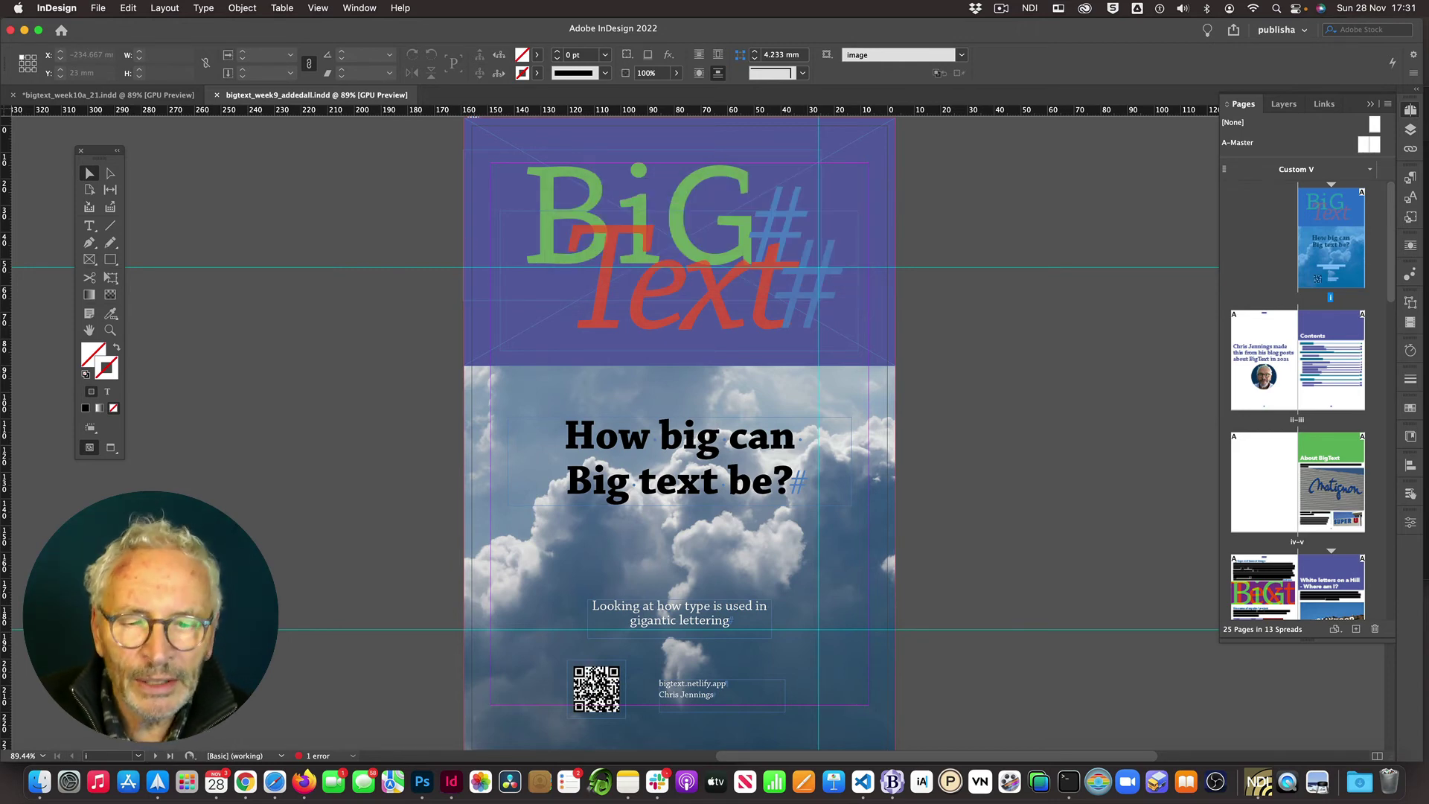
# In Finder's typographicdesign folder, open bigtext_week9_addedall Folder and its bigtext_week9_addedall.pdf
pyautogui.click(43, 781)
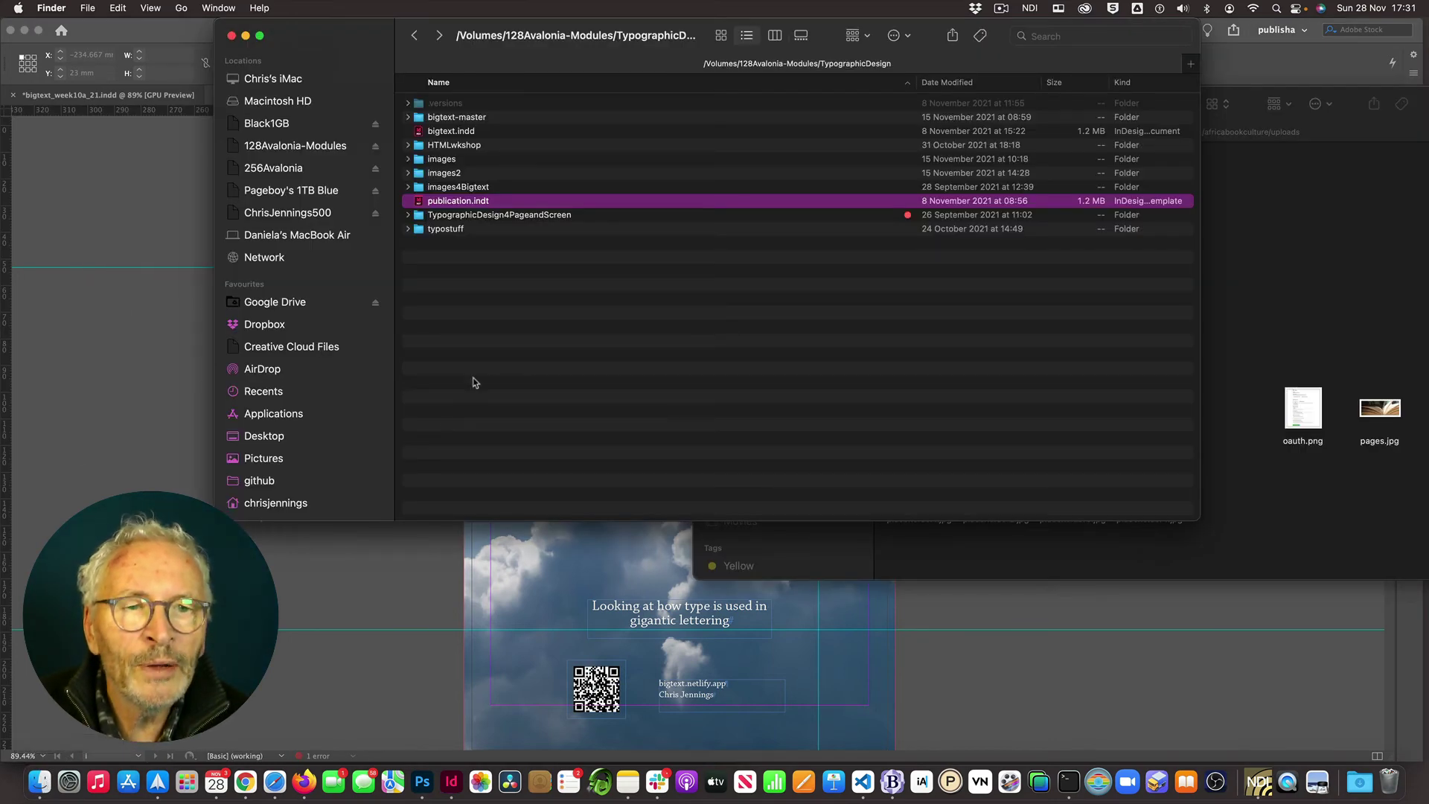
pyautogui.doubleClick(587, 110)
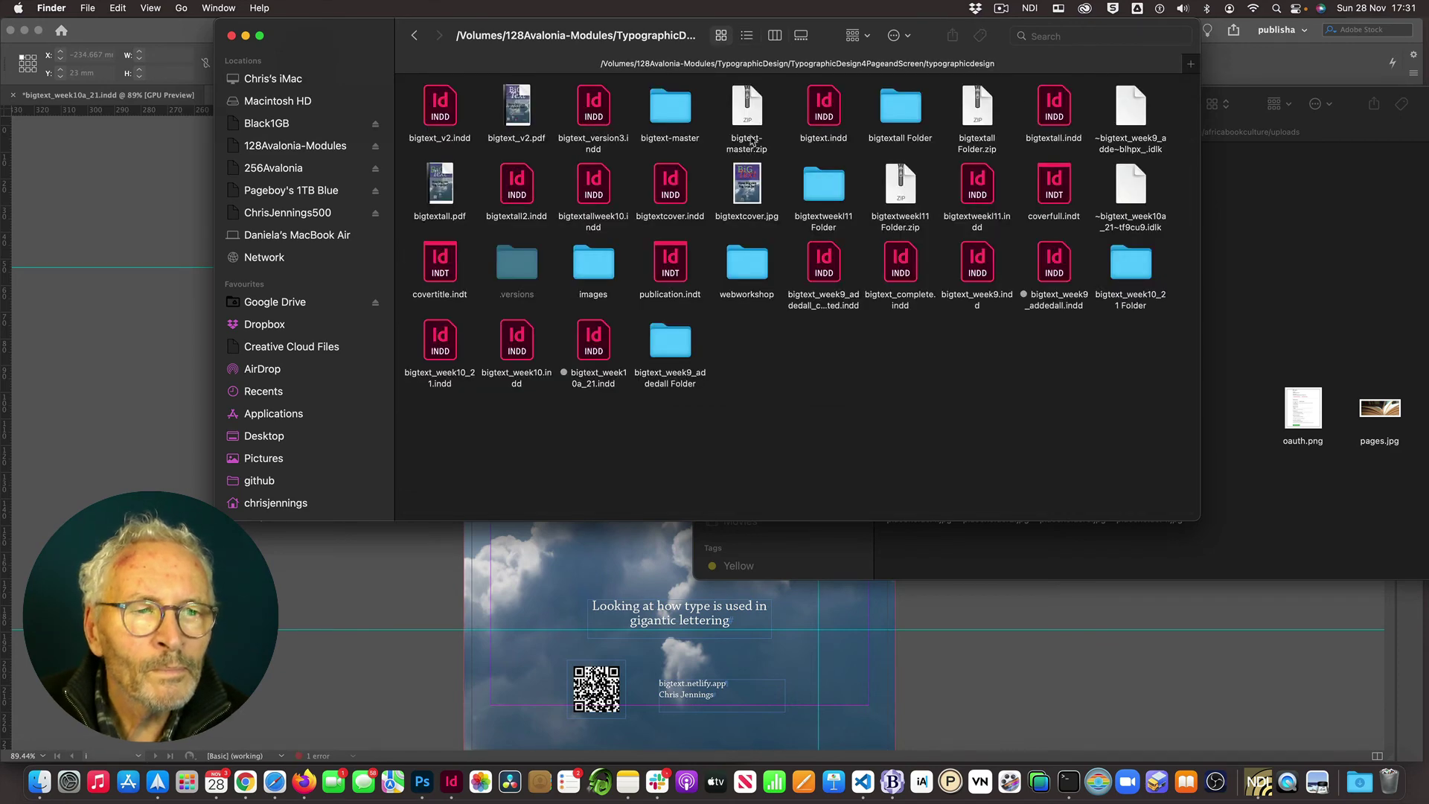
pyautogui.click(747, 36)
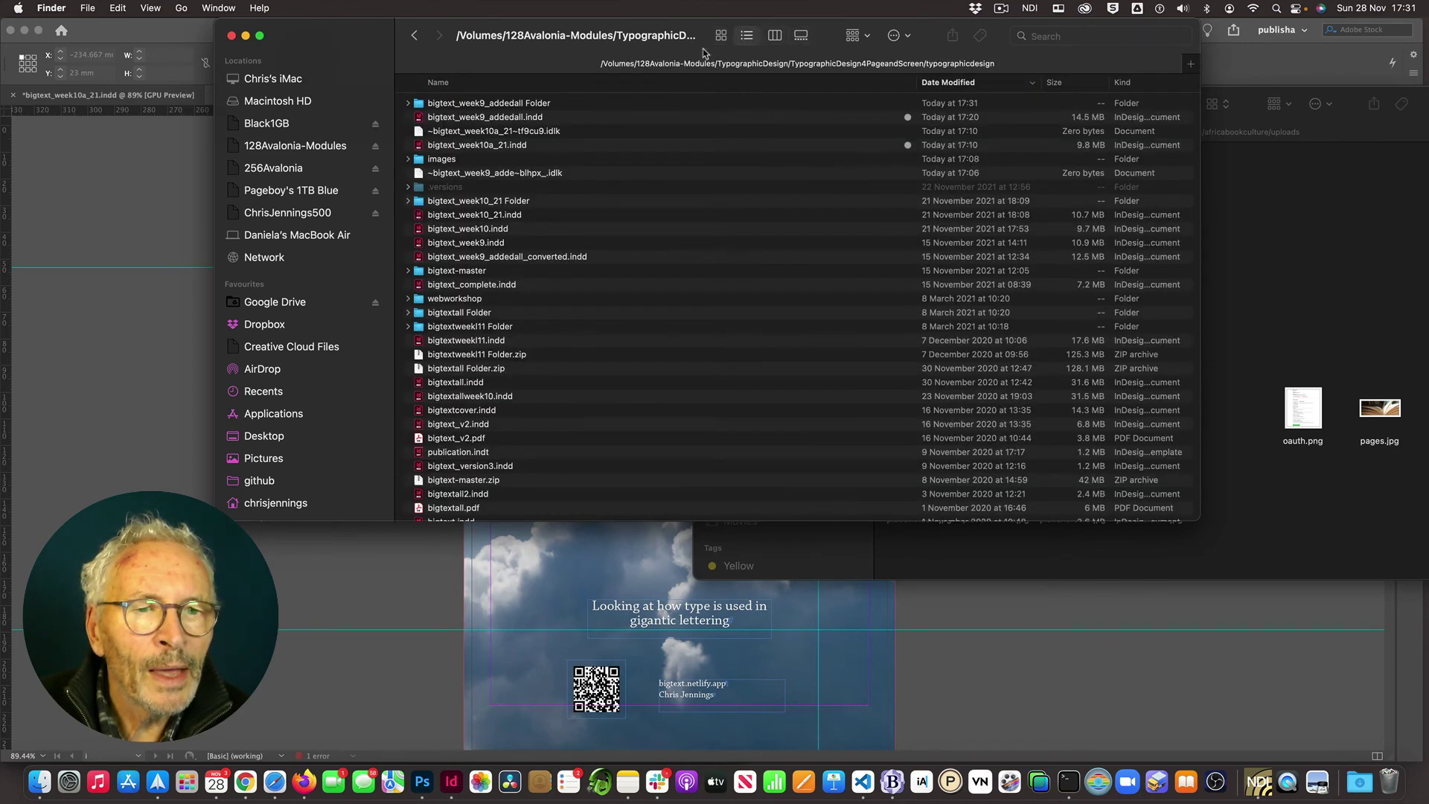
pyautogui.click(421, 105)
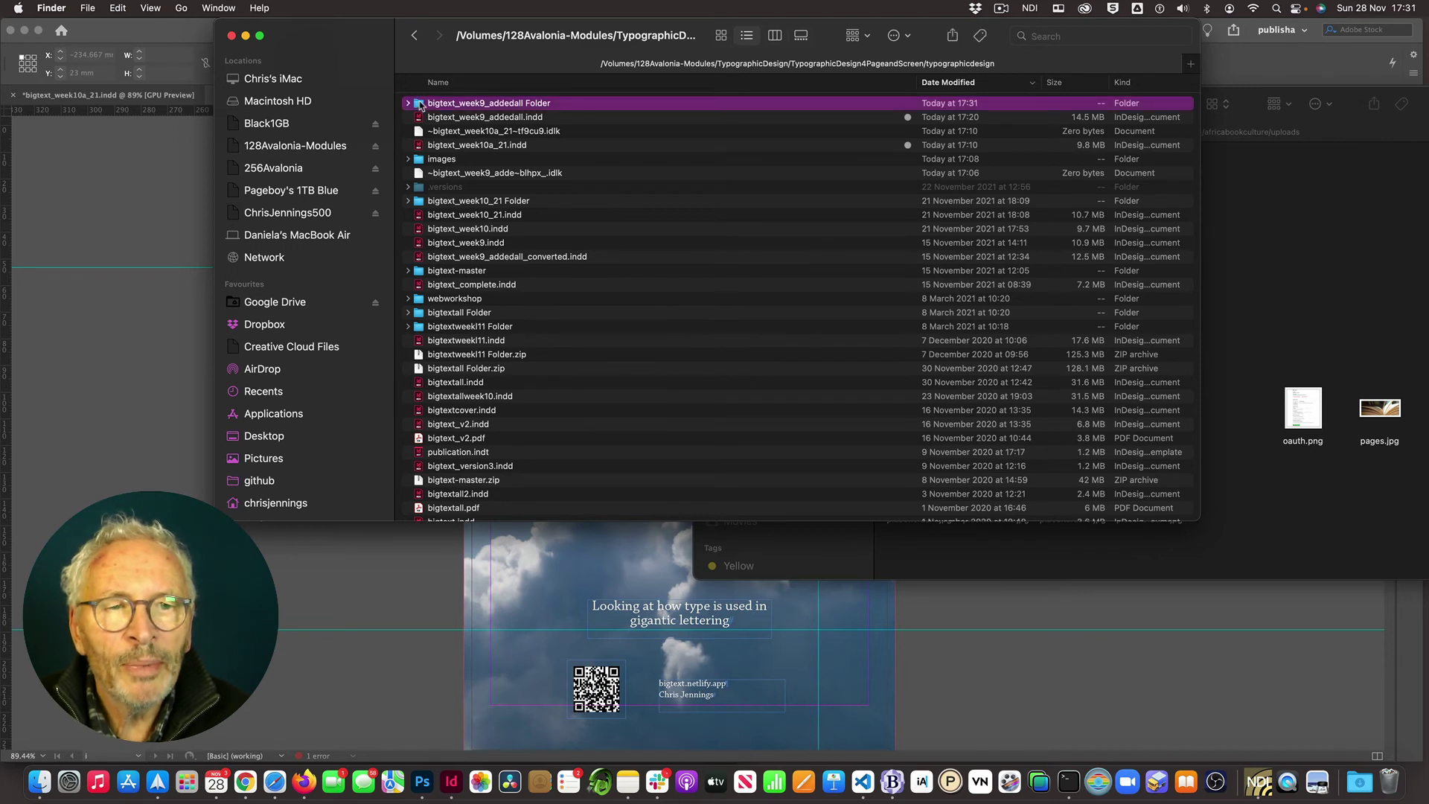
pyautogui.click(721, 37)
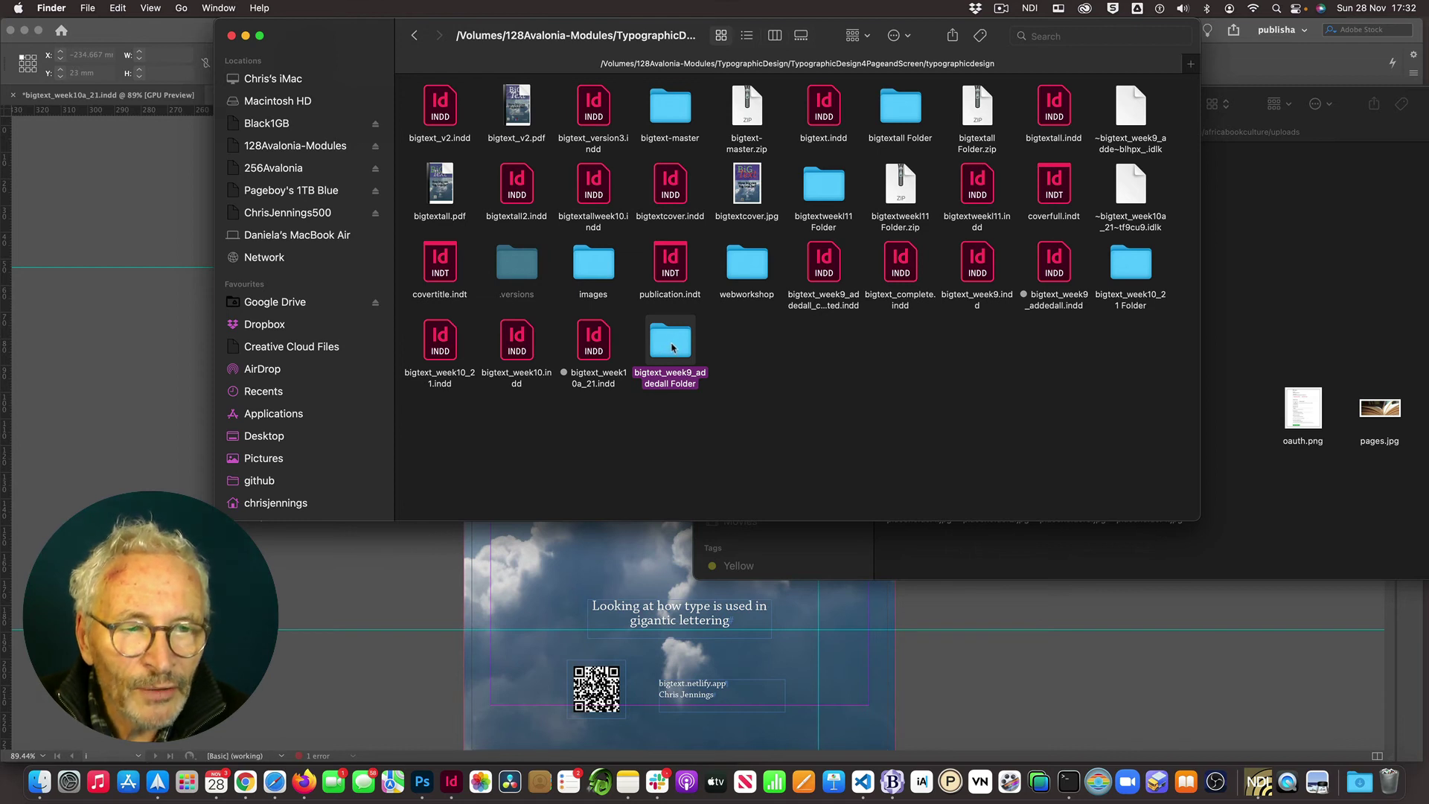
pyautogui.doubleClick(669, 346)
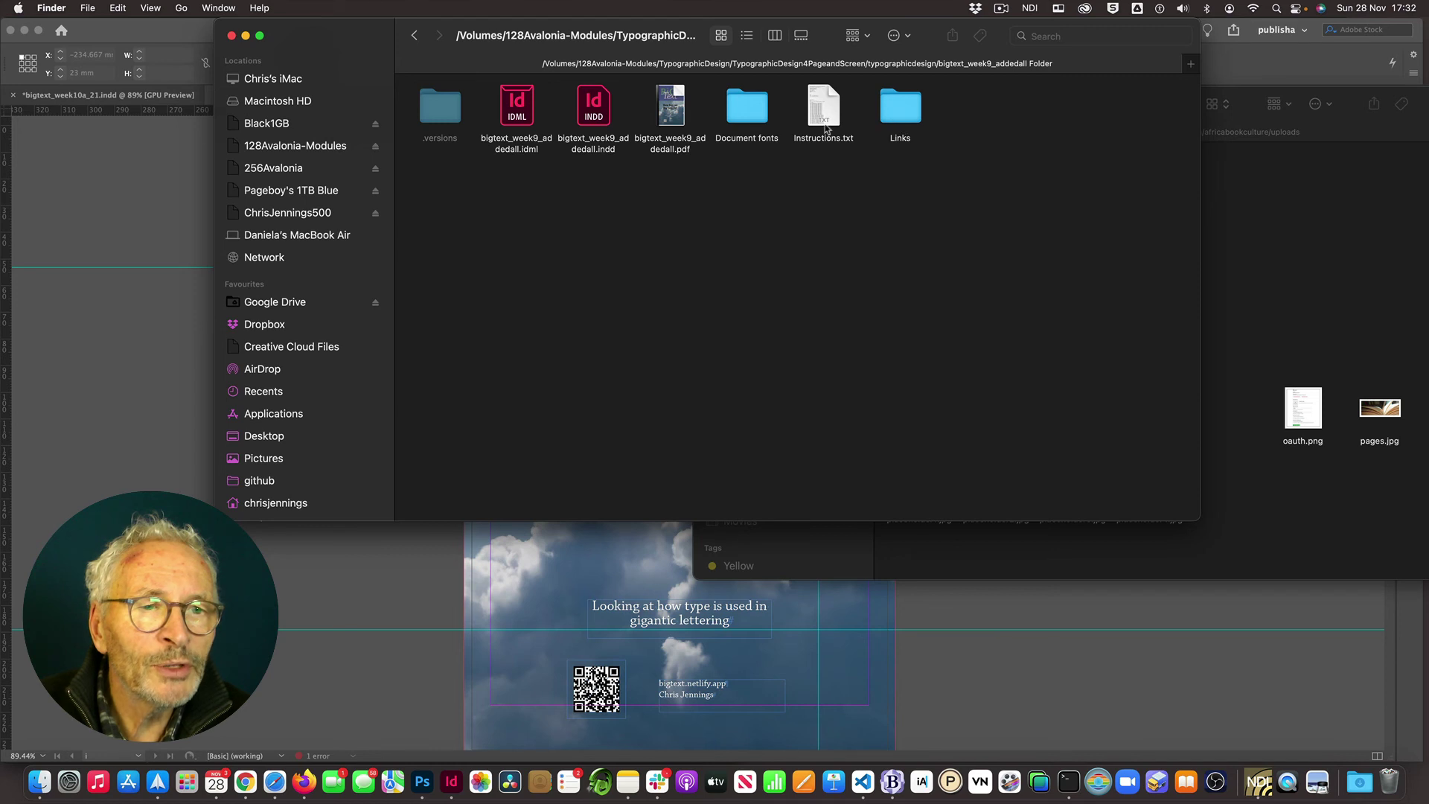
pyautogui.doubleClick(669, 104)
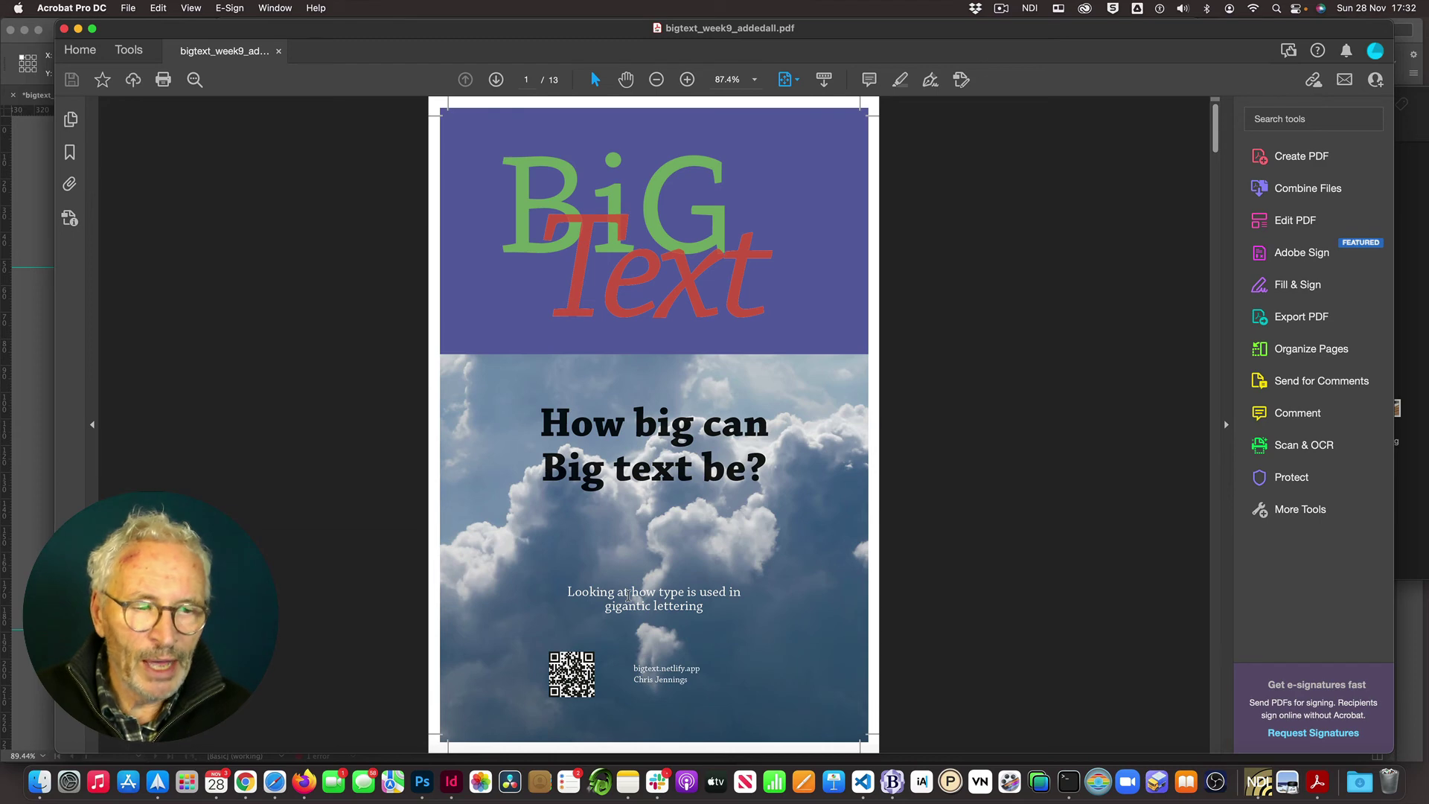
# Scroll the packaged PDF in Acrobat from the BiG Text cover through page 5
pyautogui.scroll(-2, 629, 595)
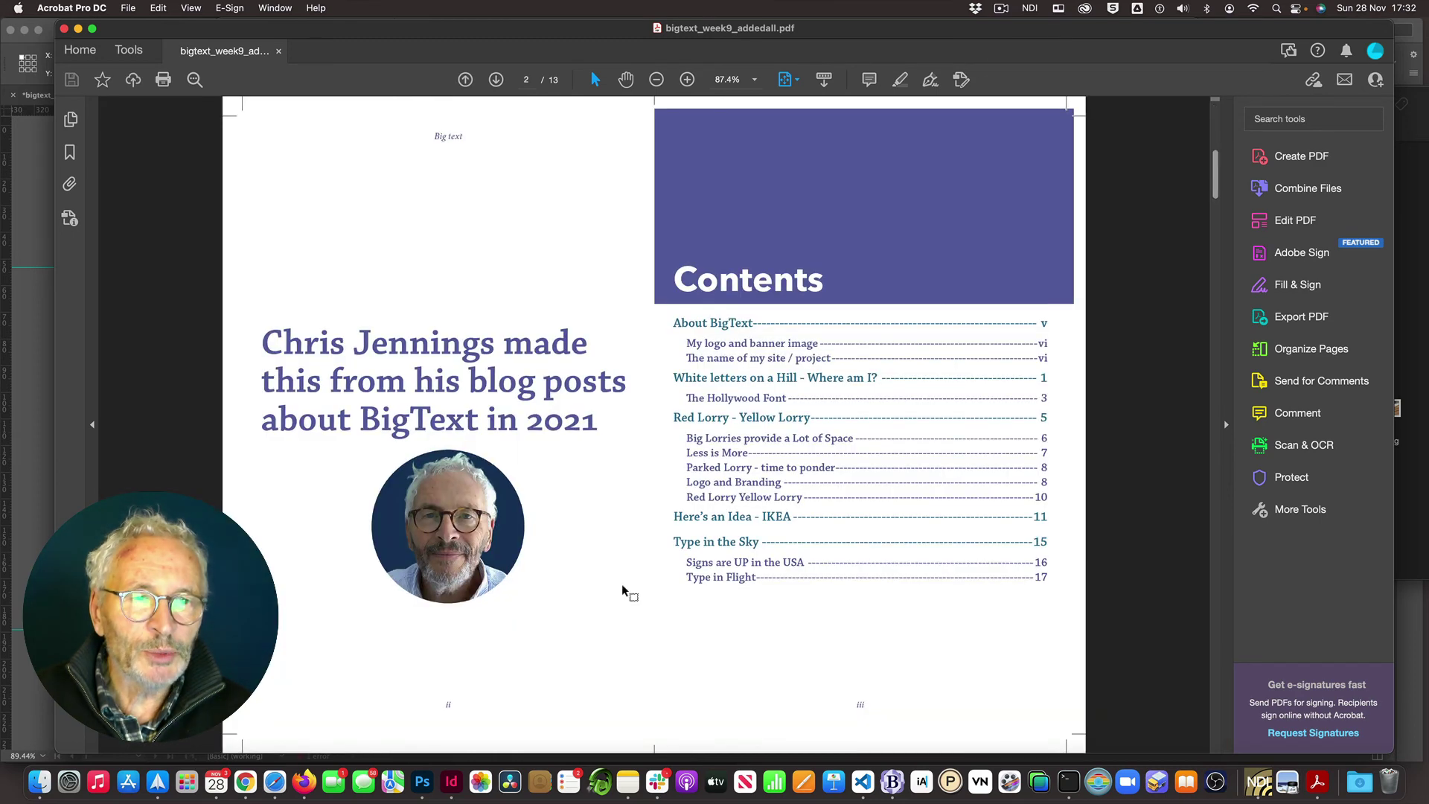
pyautogui.scroll(-2, 625, 592)
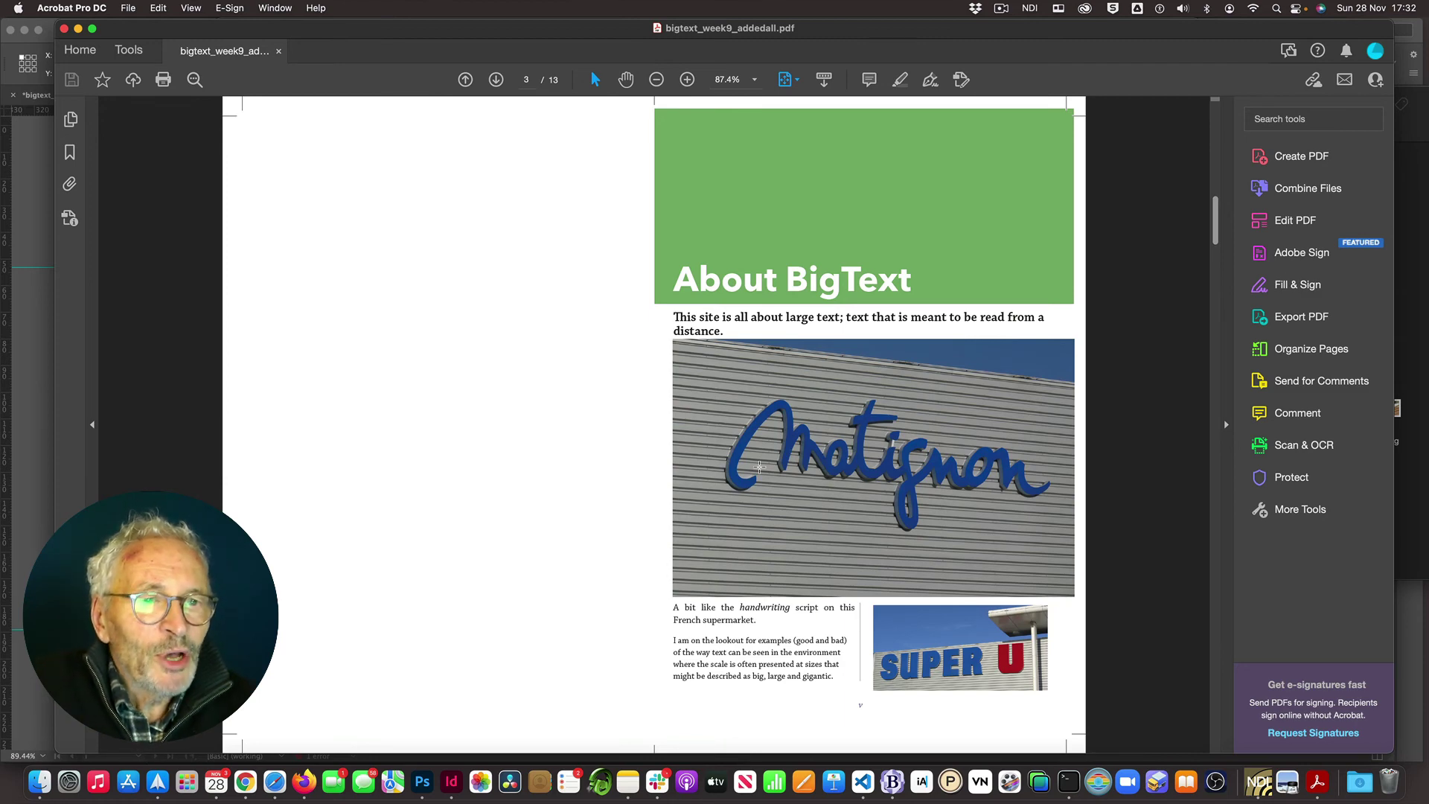
pyautogui.scroll(-2, 758, 467)
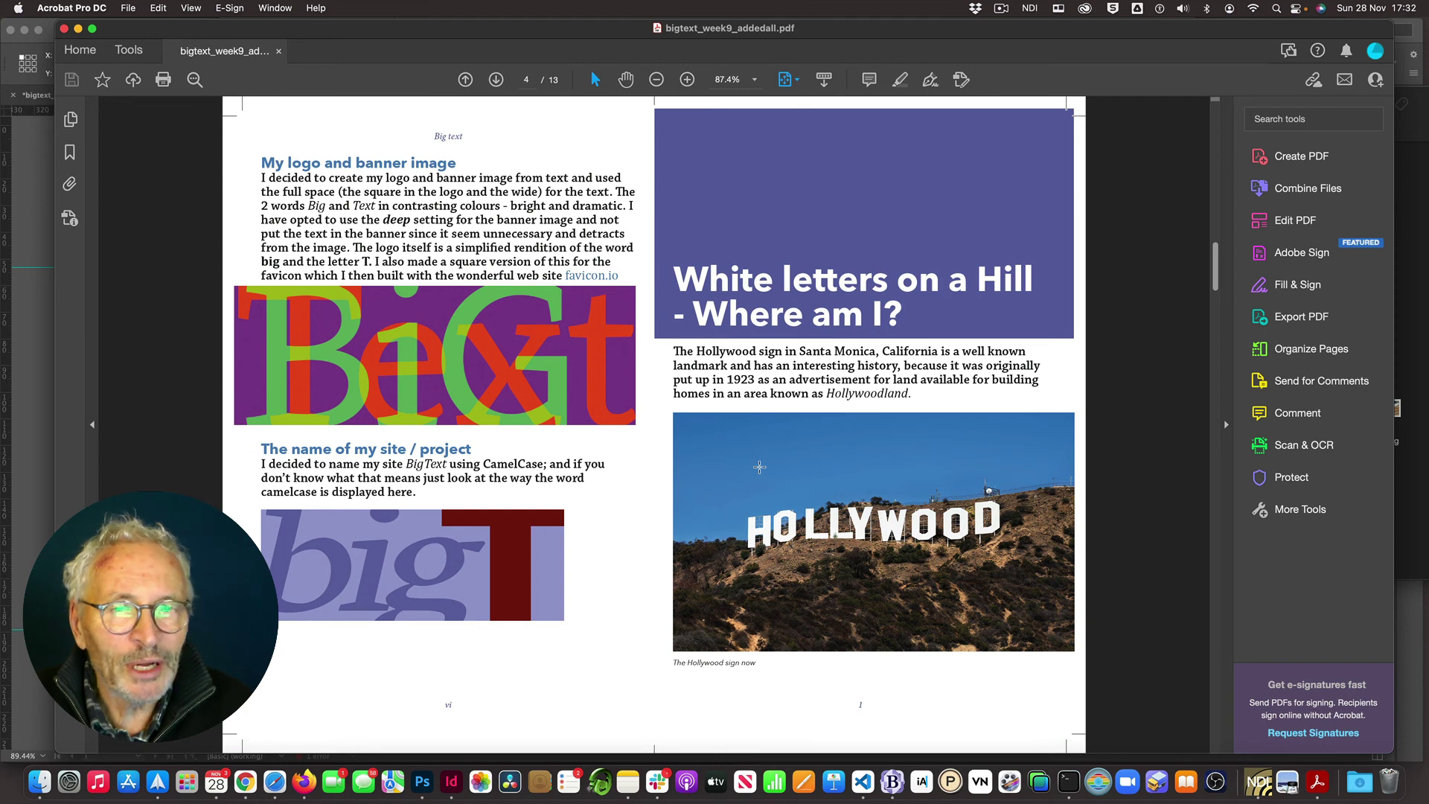
pyautogui.scroll(-2, 758, 466)
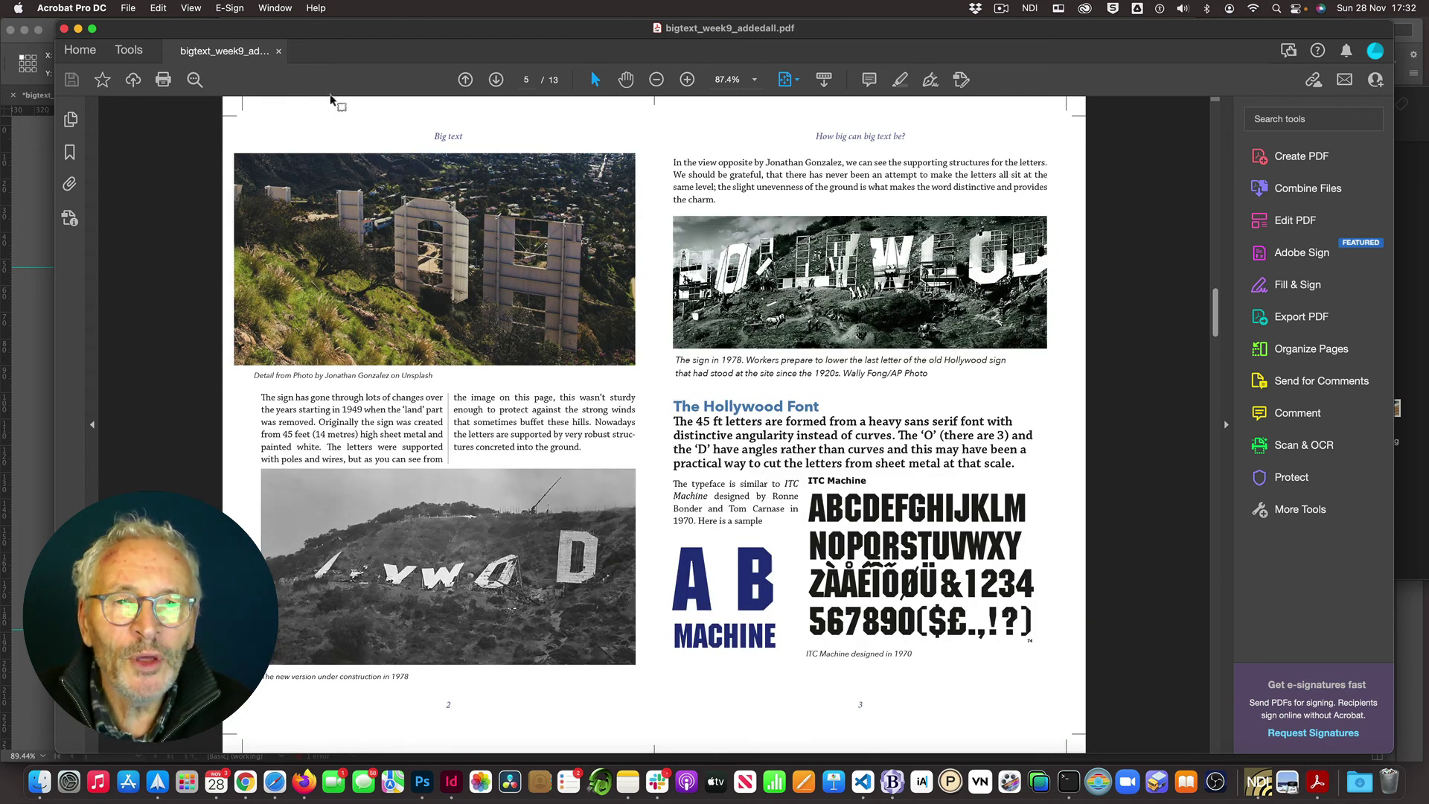
pyautogui.click(65, 10)
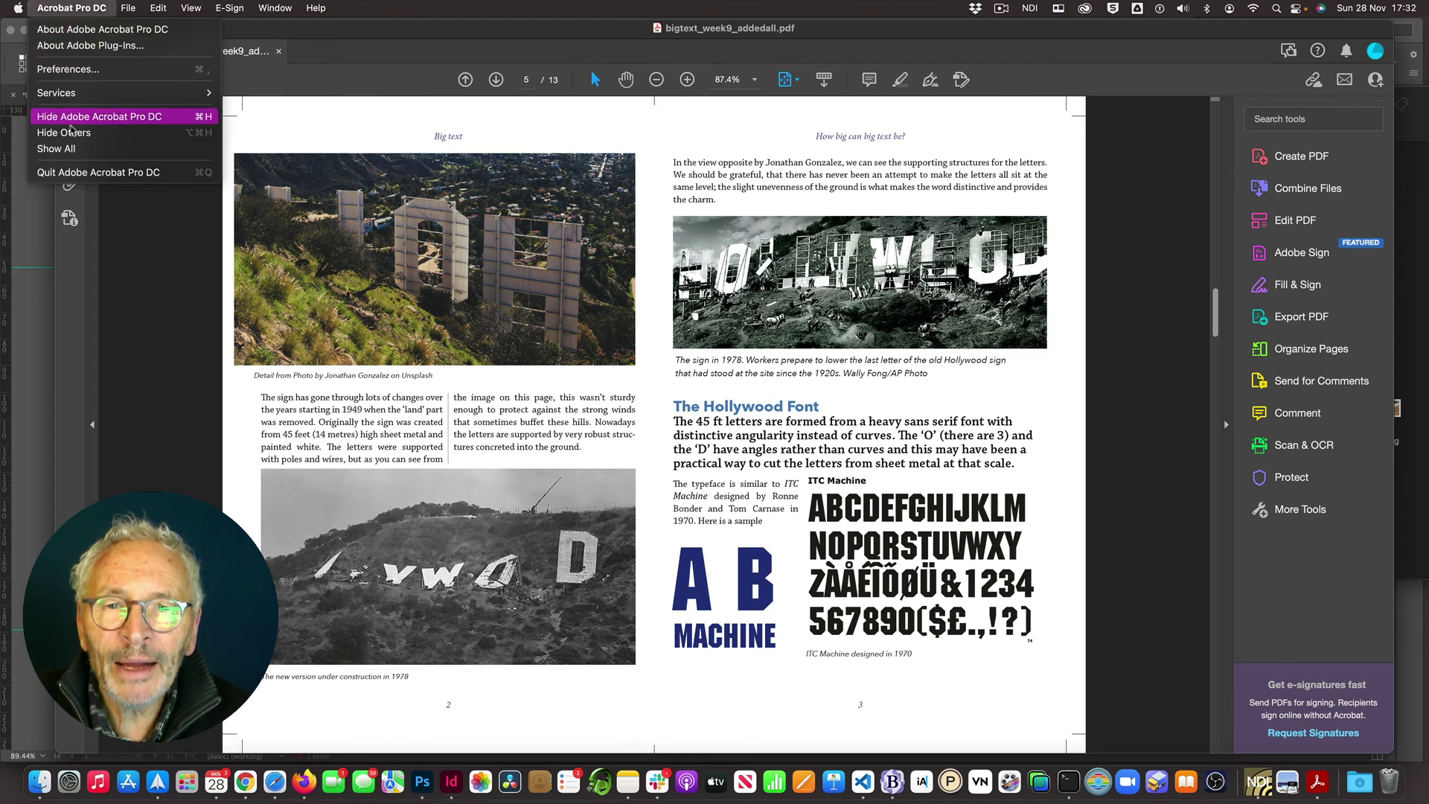
# Quit Acrobat and compress bigtext_week9_addedall Folder into a zip in typographicdesign
pyautogui.click(76, 173)
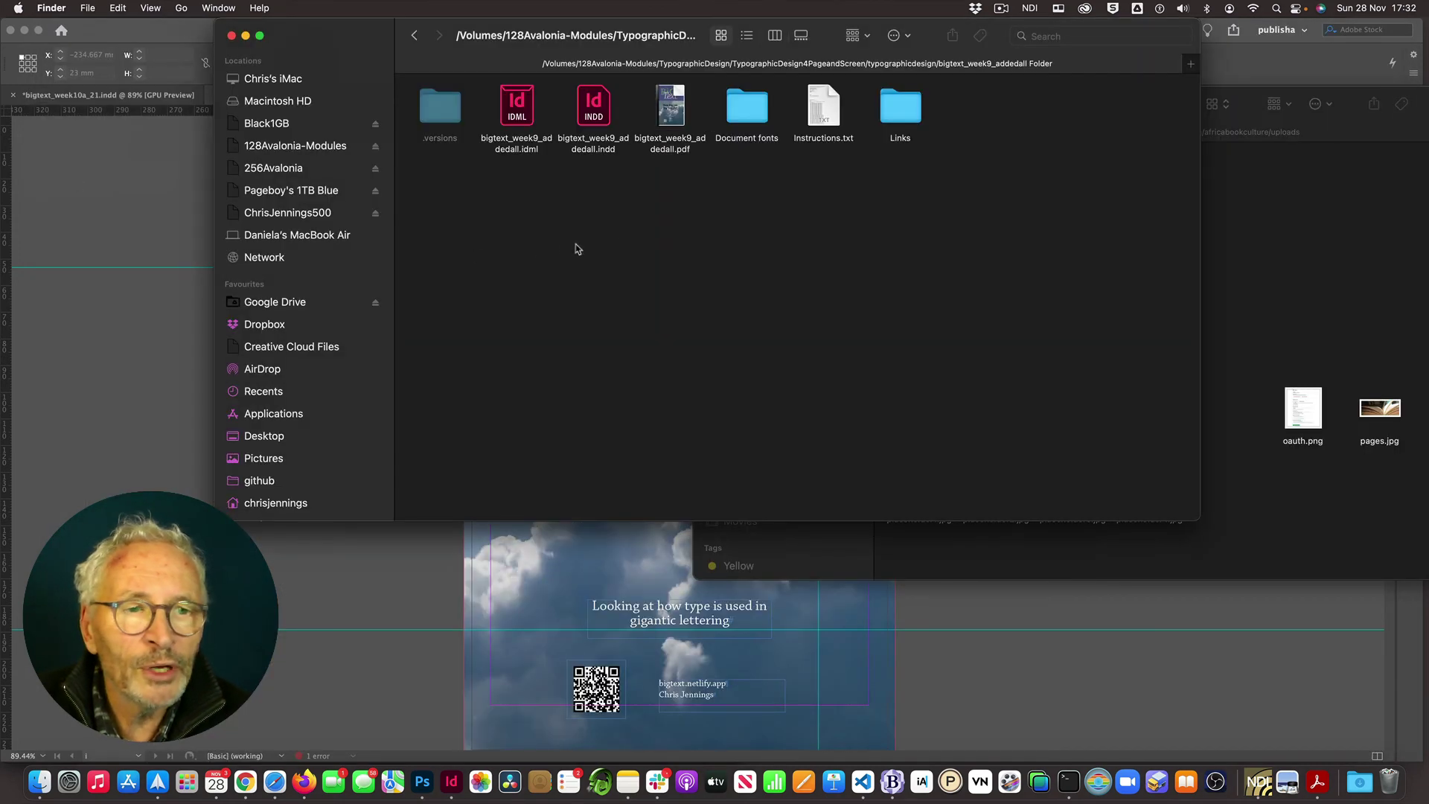
pyautogui.click(413, 35)
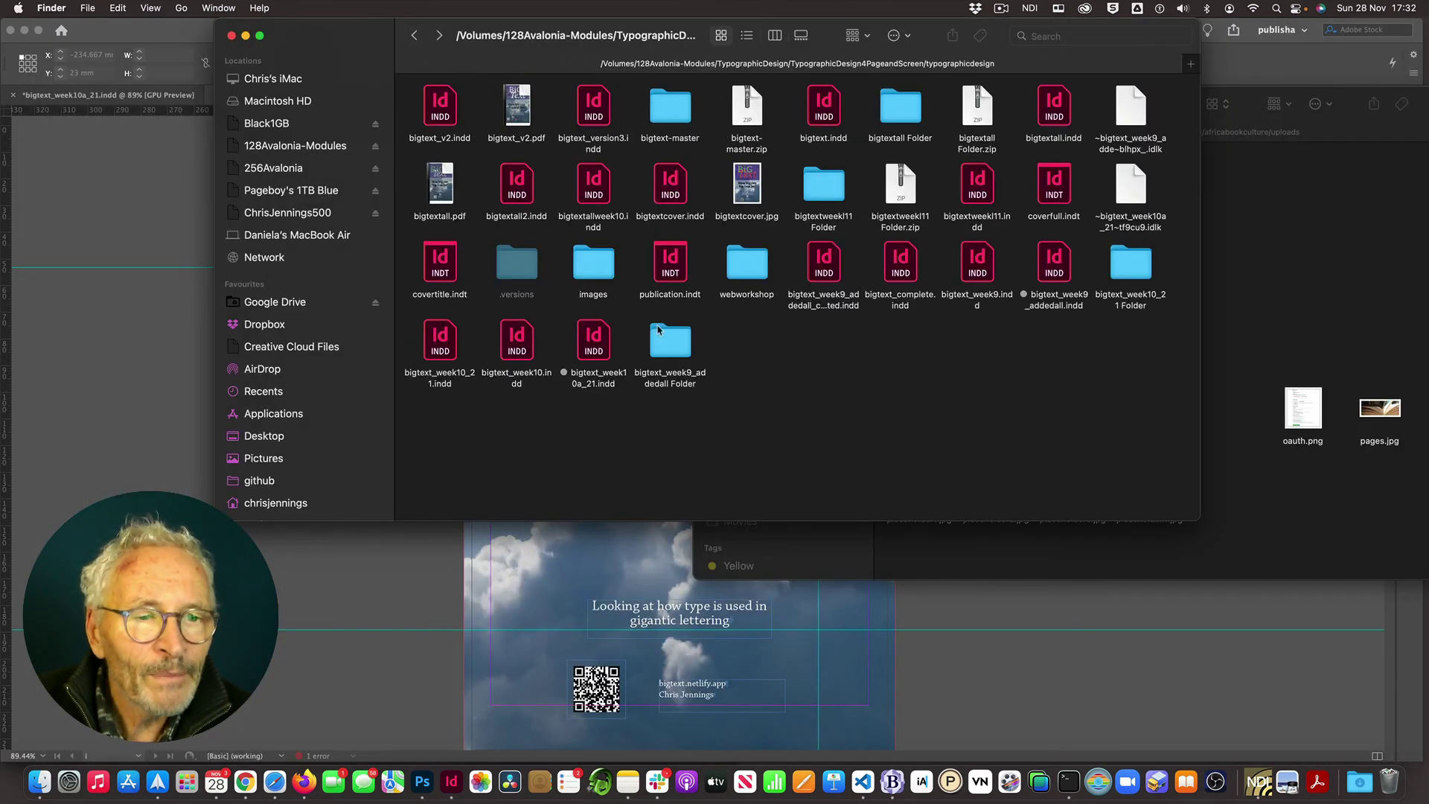
pyautogui.click(669, 339)
pyautogui.rightClick(669, 338)
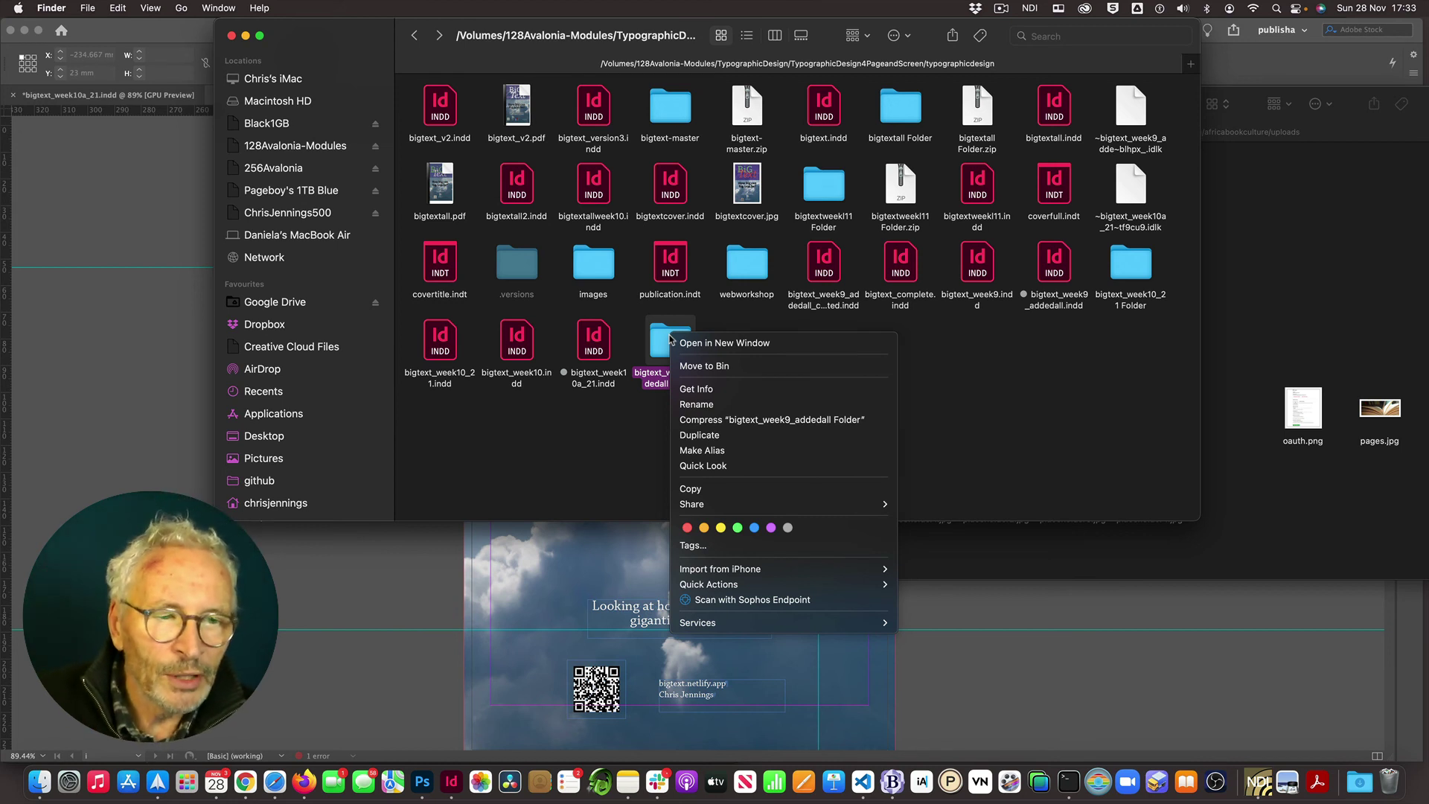
pyautogui.click(703, 421)
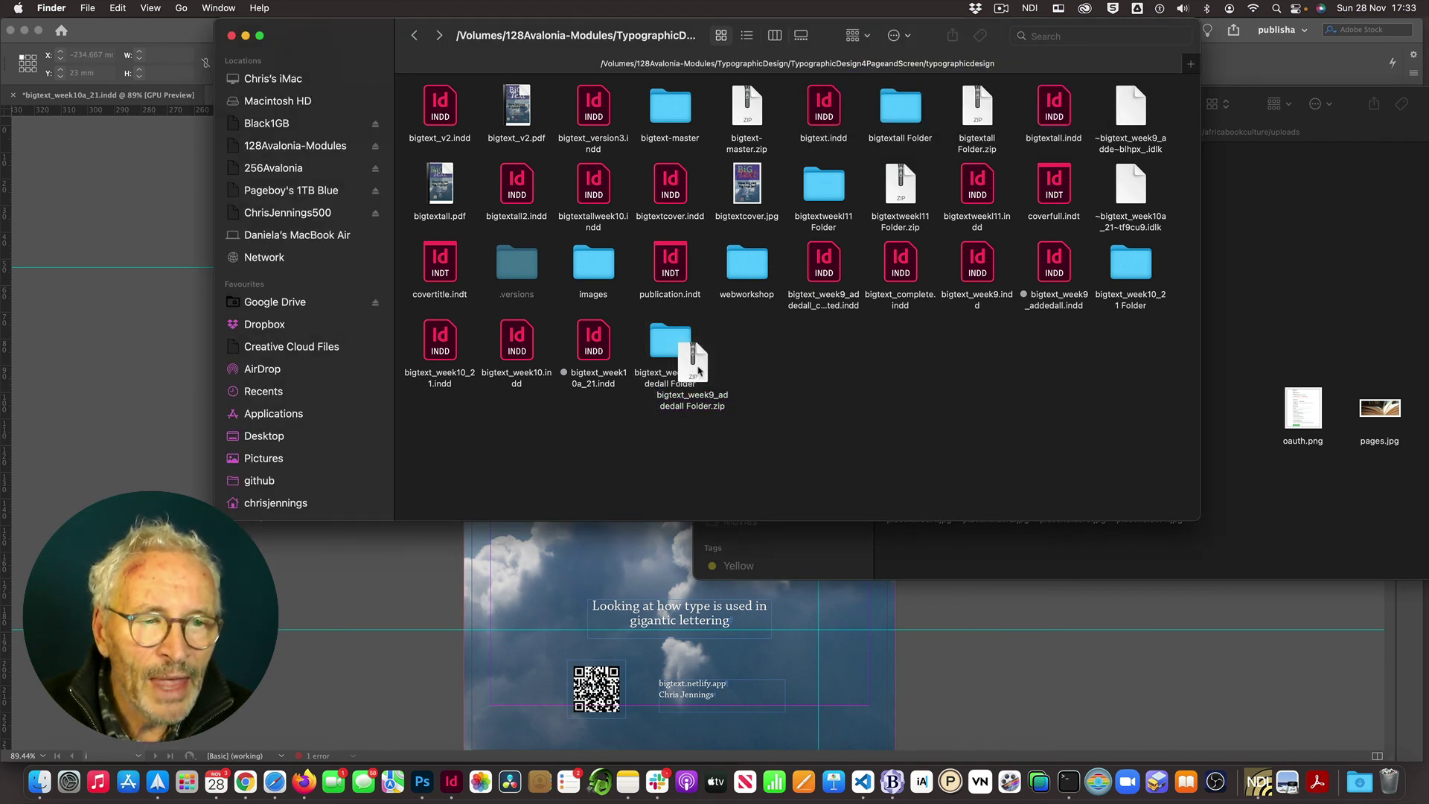
# Move the new zip into free space and list files to confirm its 130.3 MB size
pyautogui.moveTo(699, 370); pyautogui.dragTo(793, 362)
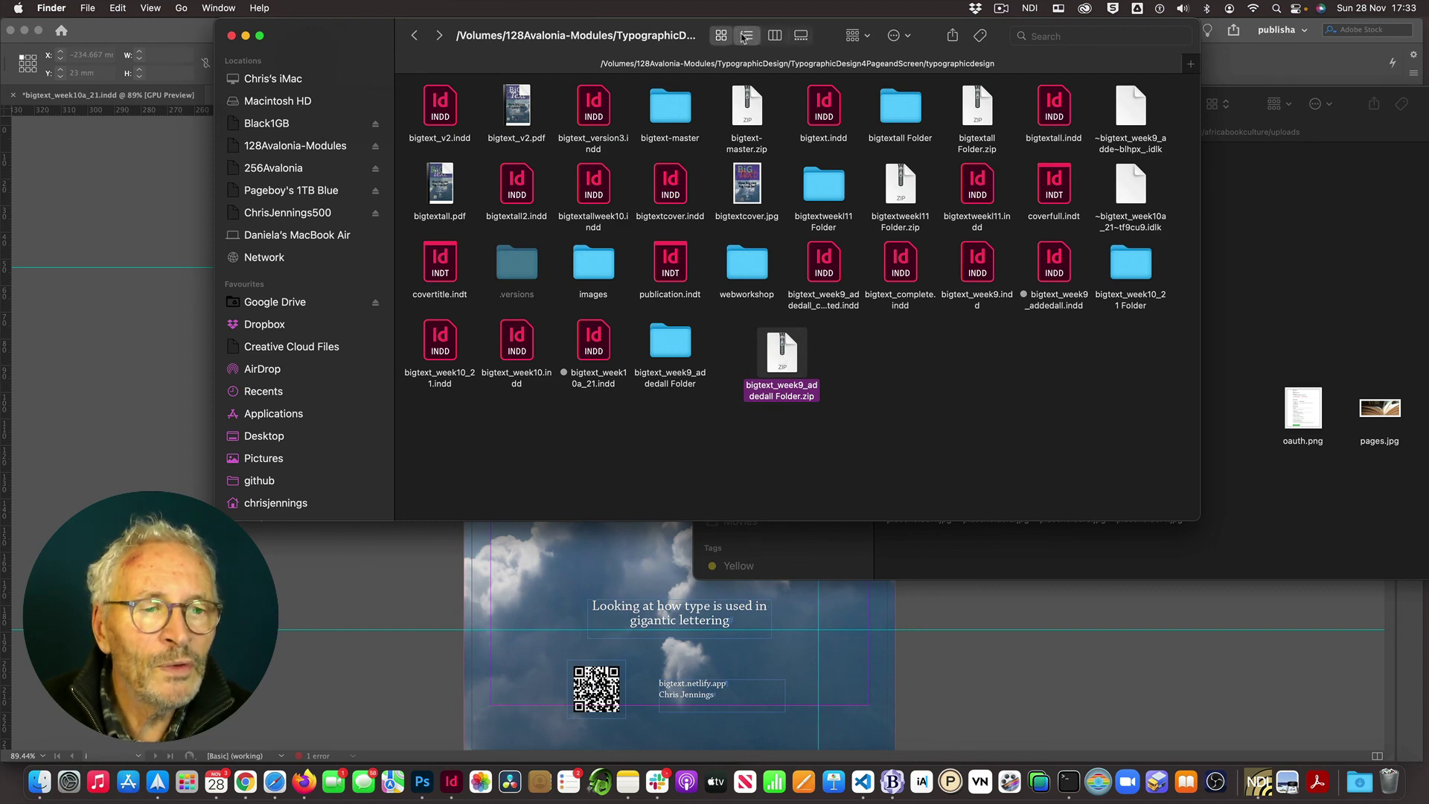
pyautogui.click(740, 35)
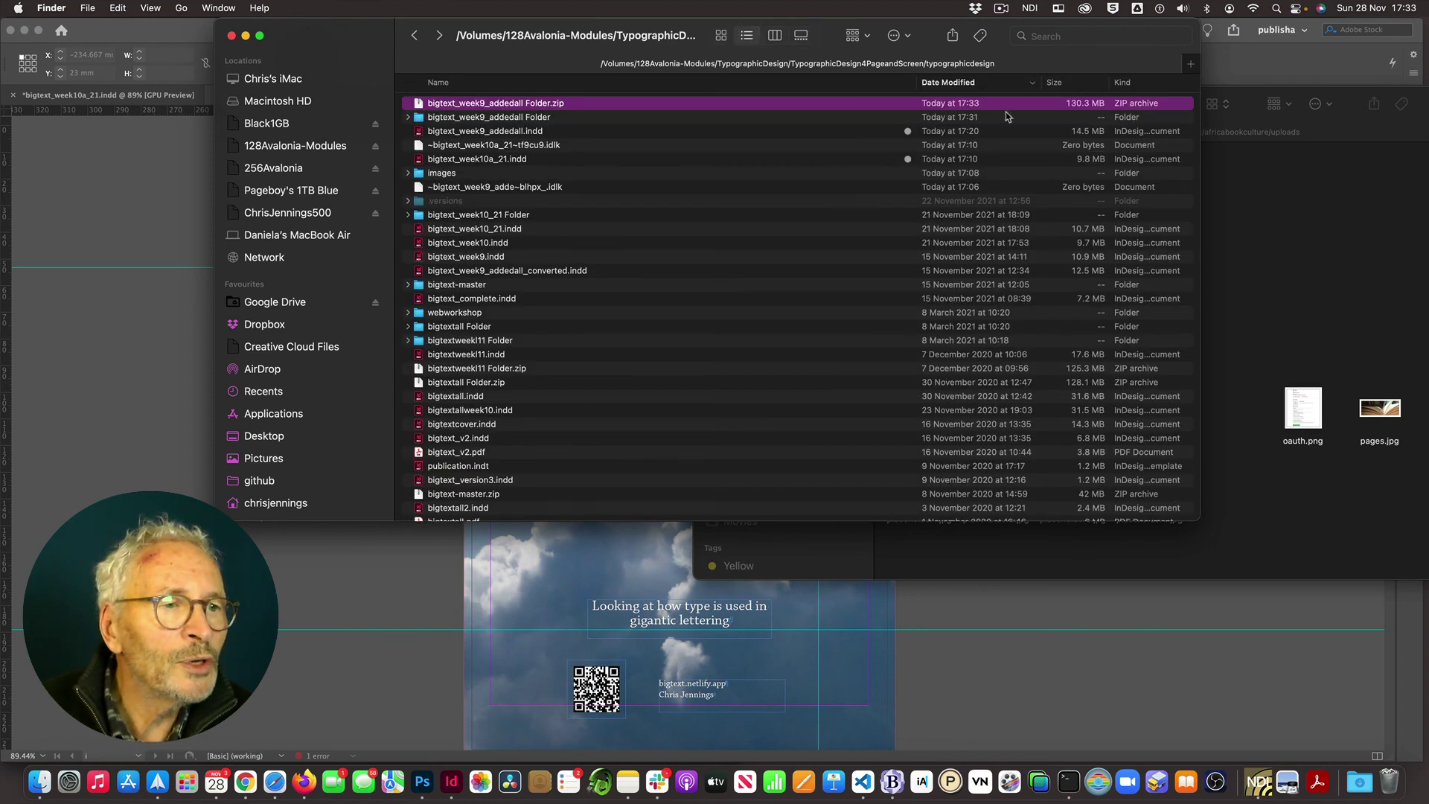